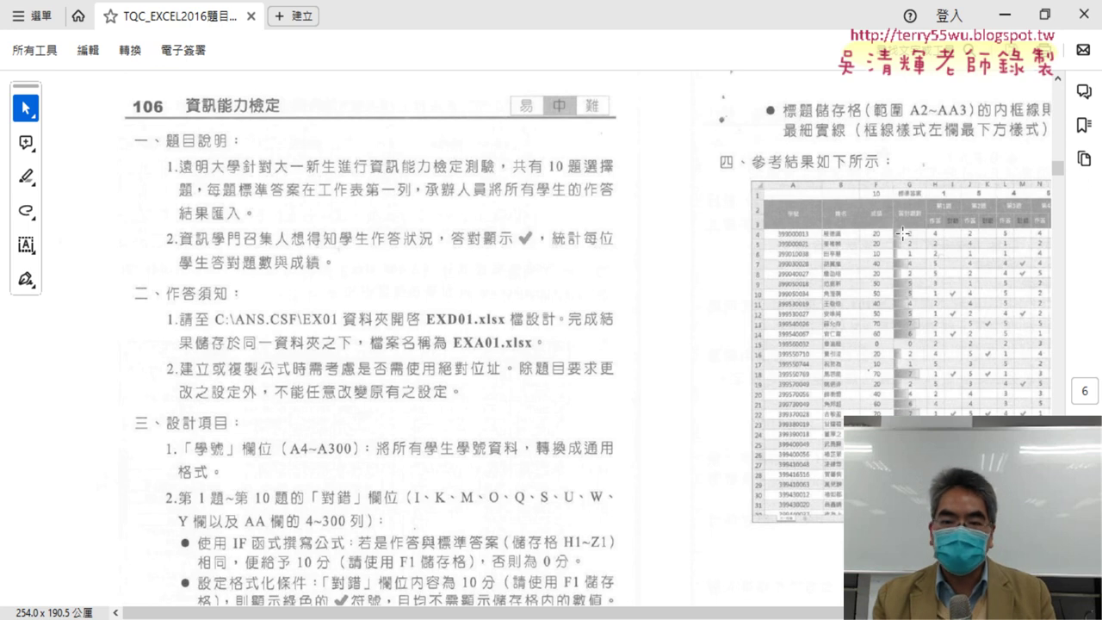
Step: Scroll the TQC_EXCEL2016 PDF to the 設計項目 section on the 學號 and 對錯 columns
{"action": "scroll", "coordinate": [551, 291], "scroll_direction": "down", "scroll_amount": 1}
{"action": "scroll", "coordinate": [547, 290], "scroll_direction": "down", "scroll_amount": 1}
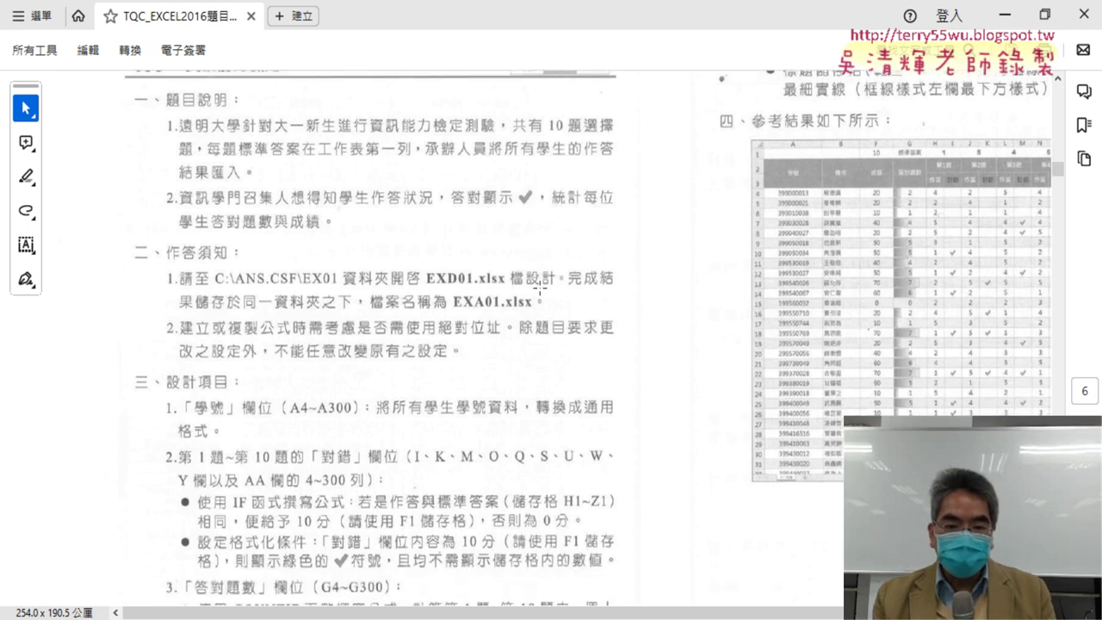
{"action": "scroll", "coordinate": [542, 288], "scroll_direction": "down", "scroll_amount": 1}
{"action": "scroll", "coordinate": [539, 287], "scroll_direction": "down", "scroll_amount": 1}
{"action": "scroll", "coordinate": [539, 286], "scroll_direction": "down", "scroll_amount": 3}
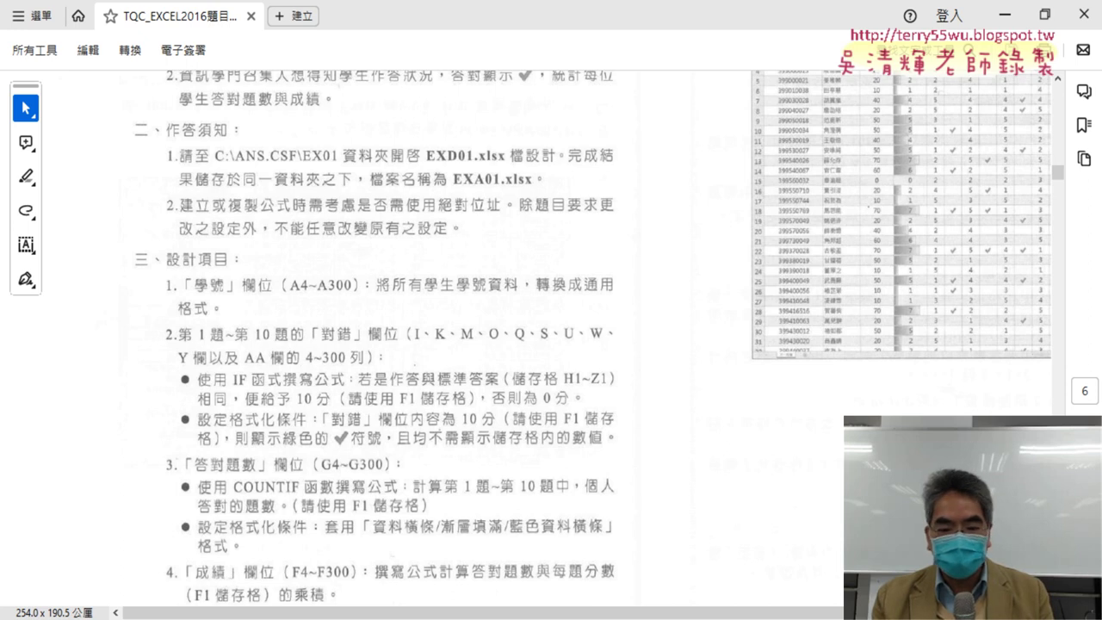
{"action": "mouse_move", "coordinate": [298, 609]}
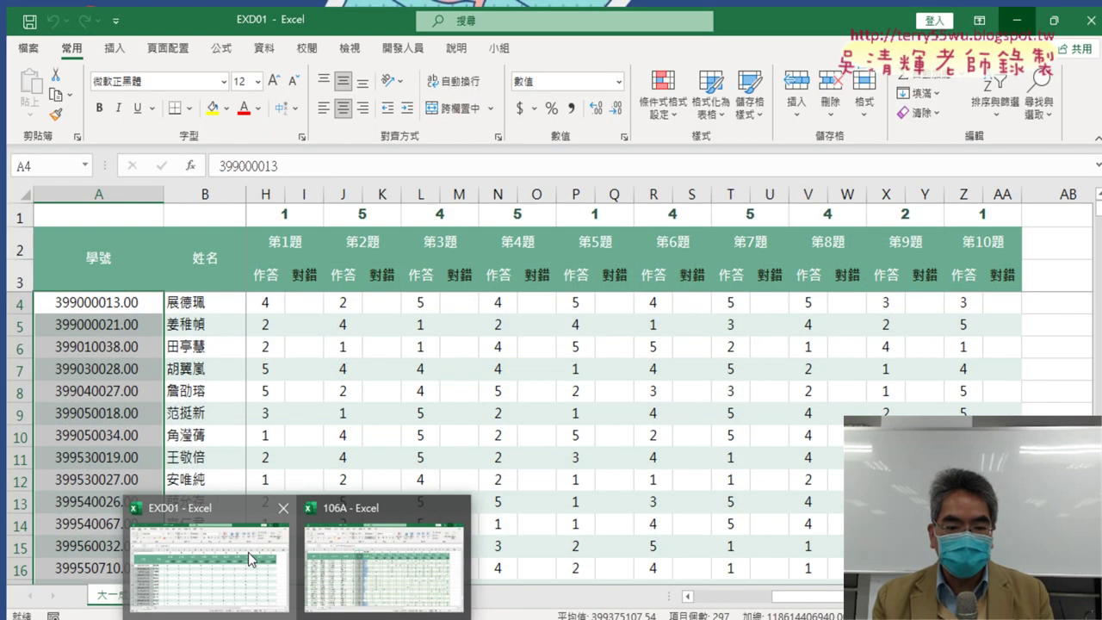
{"action": "left_click", "coordinate": [363, 555]}
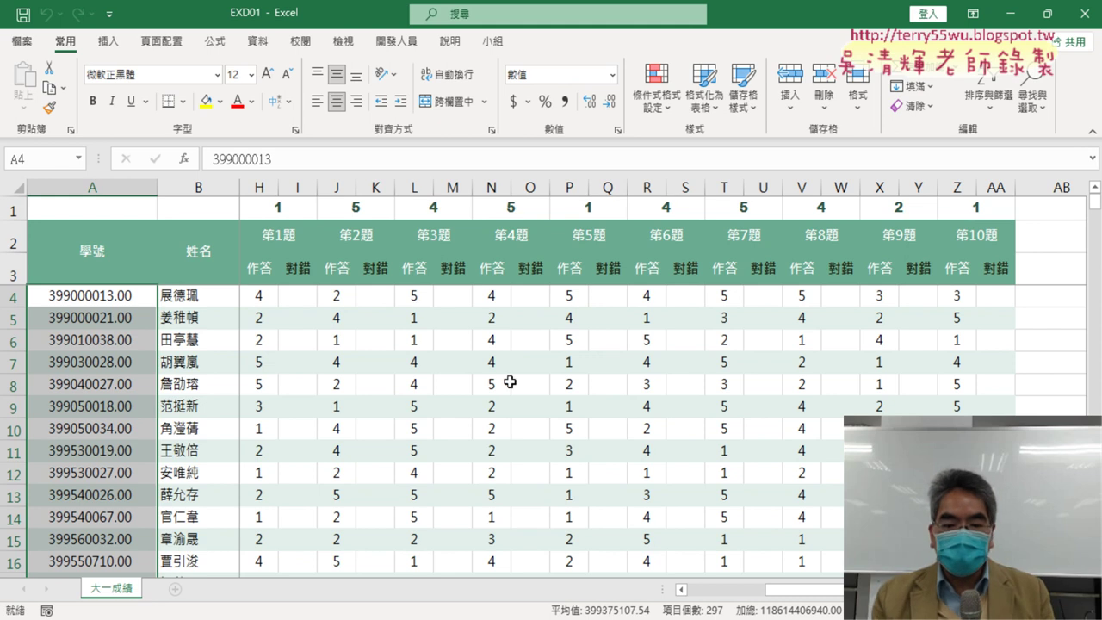
{"action": "key", "text": "alt+Tab"}
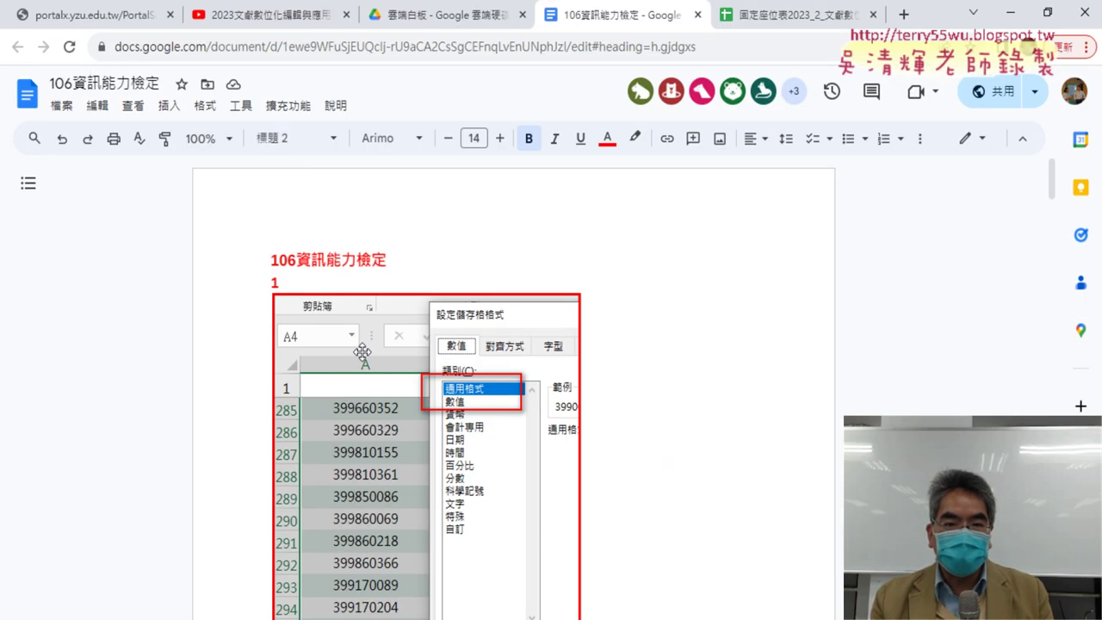
{"action": "left_click", "coordinate": [297, 618]}
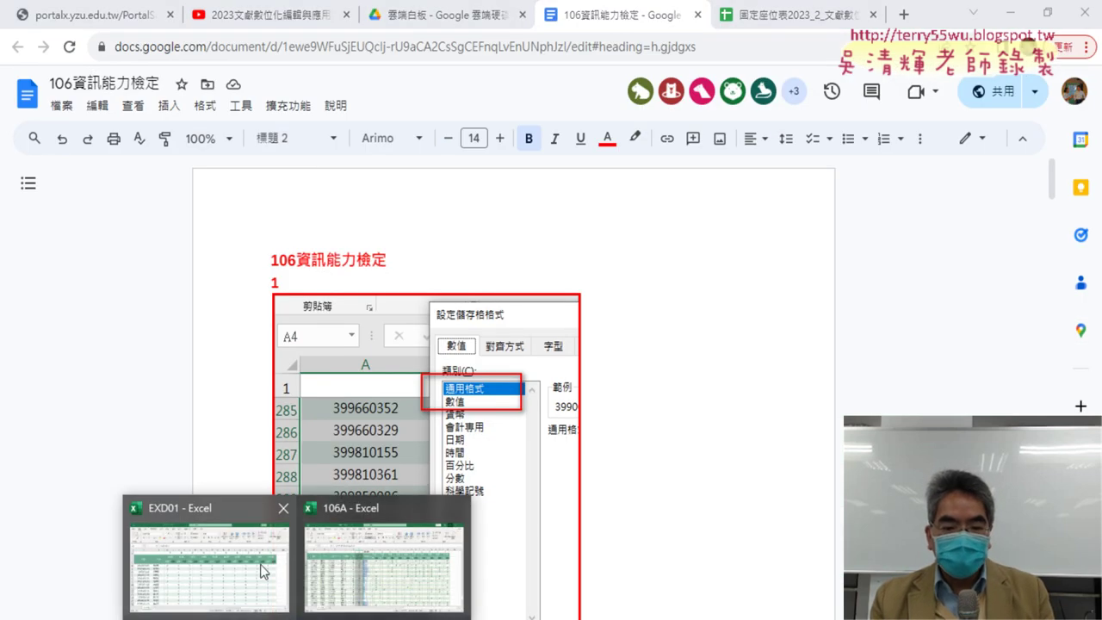
{"action": "key", "text": "alt+Tab"}
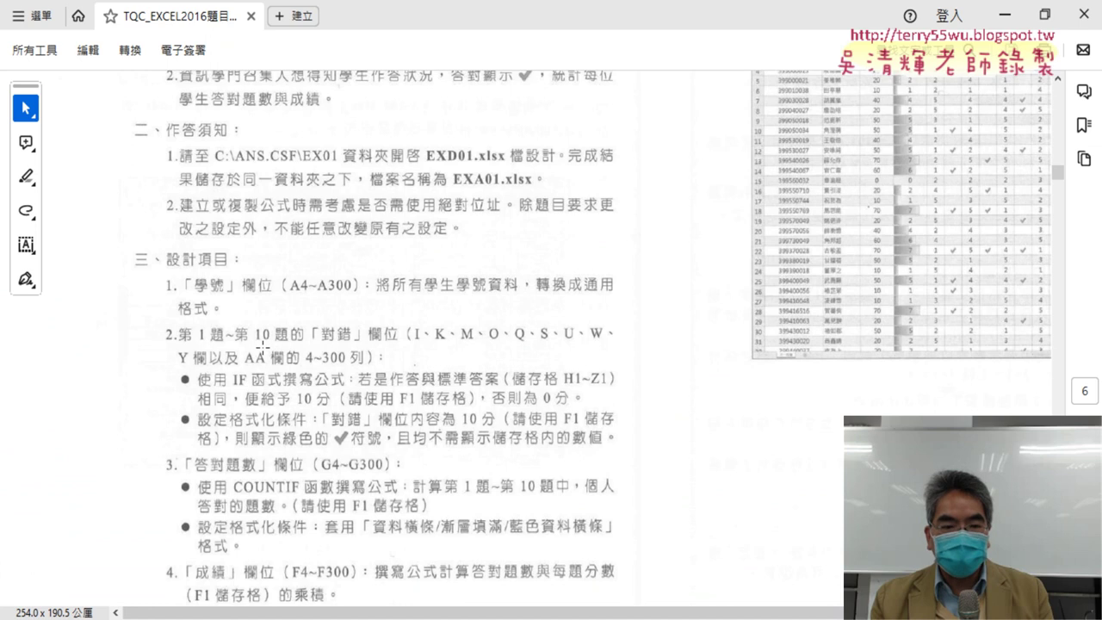
{"action": "scroll", "coordinate": [262, 346], "scroll_direction": "down", "scroll_amount": 1}
{"action": "scroll", "coordinate": [196, 187], "scroll_direction": "down", "scroll_amount": 2}
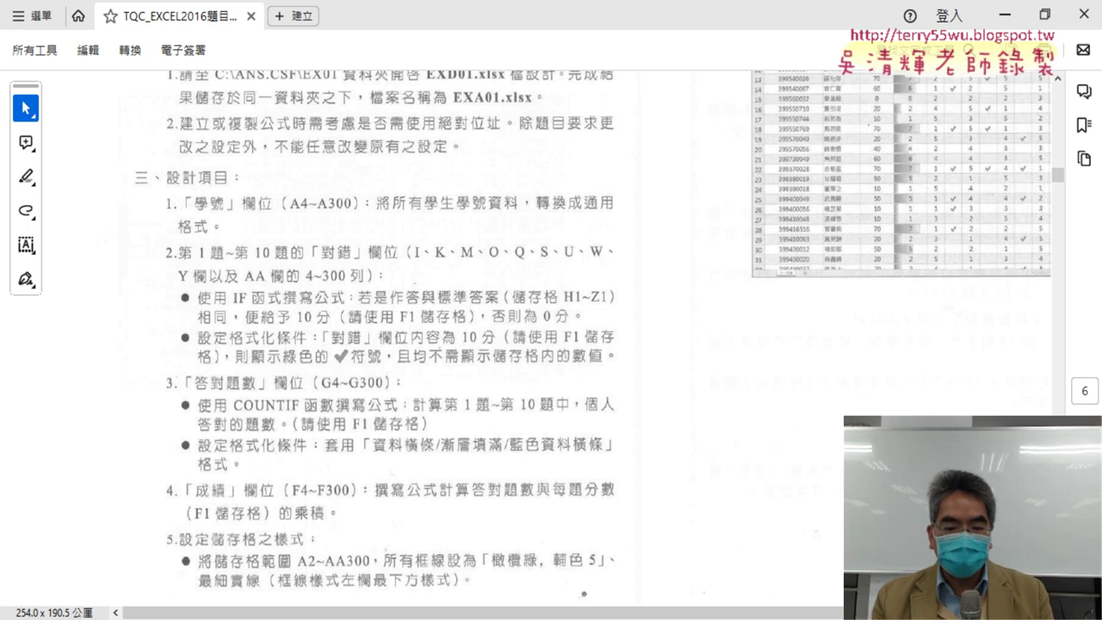
{"action": "left_click", "coordinate": [297, 619]}
Step: Bring EXD01 forward and select the first student ID in cell A4
{"action": "left_click", "coordinate": [243, 572]}
{"action": "left_click", "coordinate": [92, 187]}
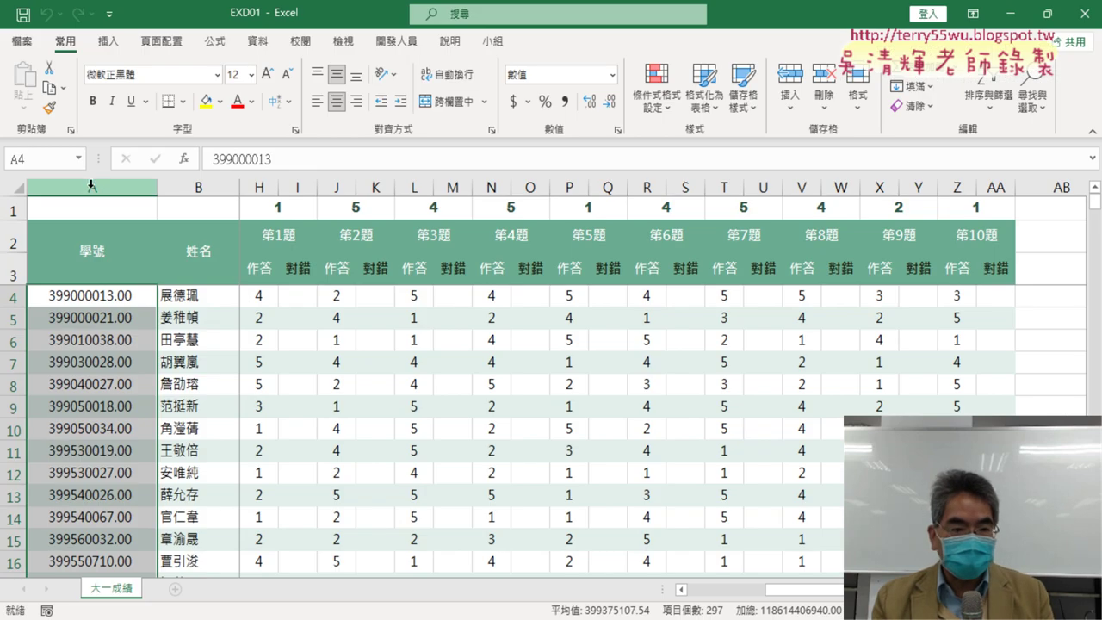
{"action": "left_click", "coordinate": [93, 253]}
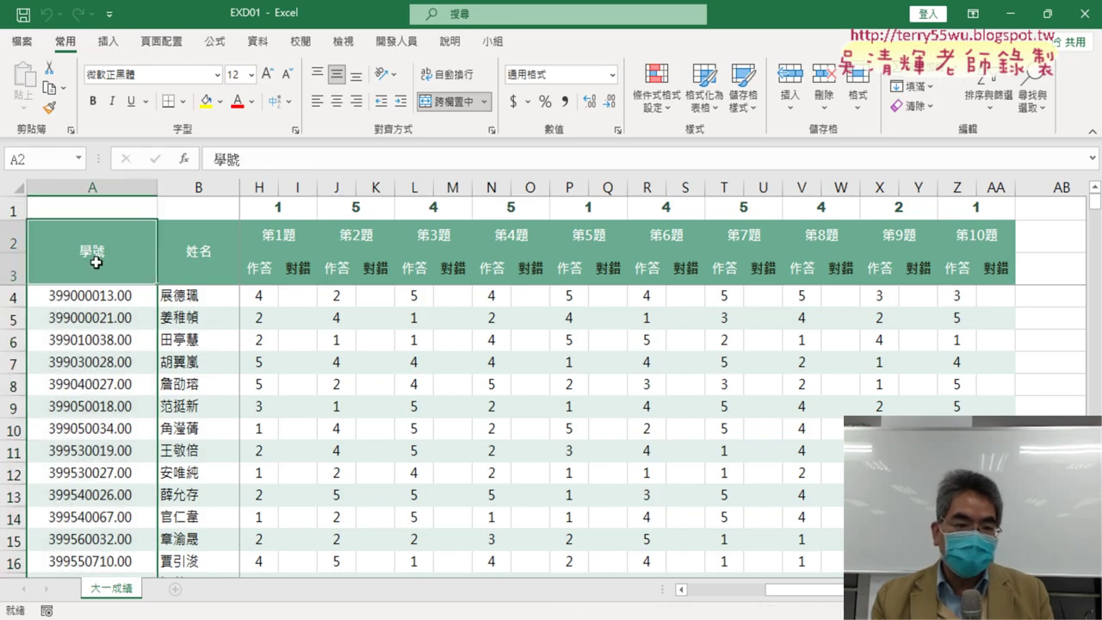
{"action": "left_click", "coordinate": [121, 187]}
{"action": "left_click", "coordinate": [116, 293]}
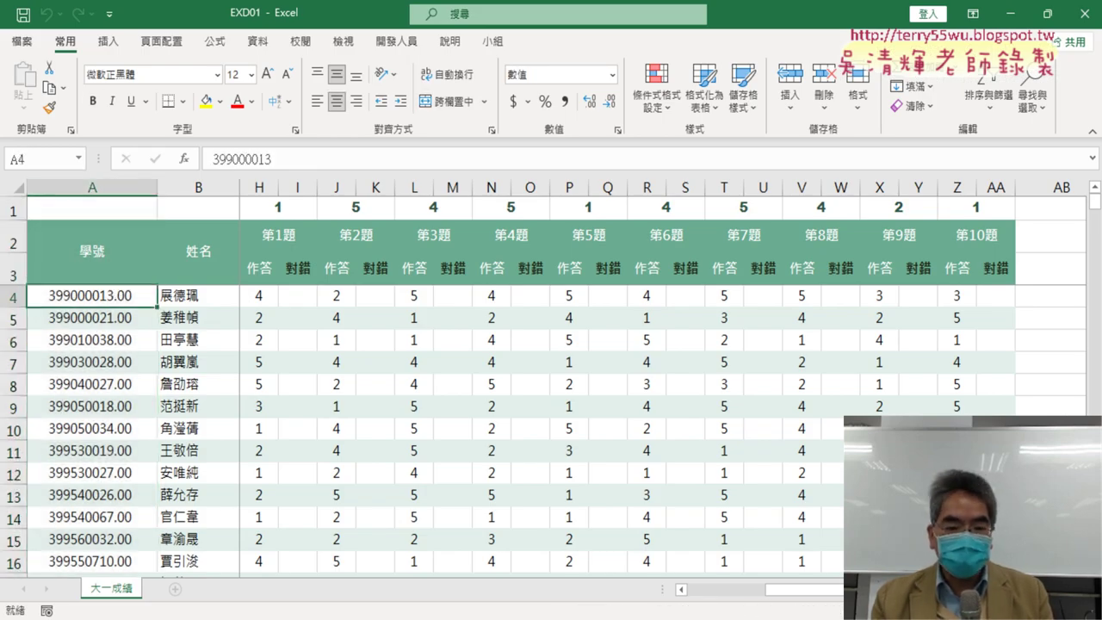
Step: Check the instructions PDF, then open Format Cells for A4 with Ctrl+1
{"action": "key", "text": "alt+Tab"}
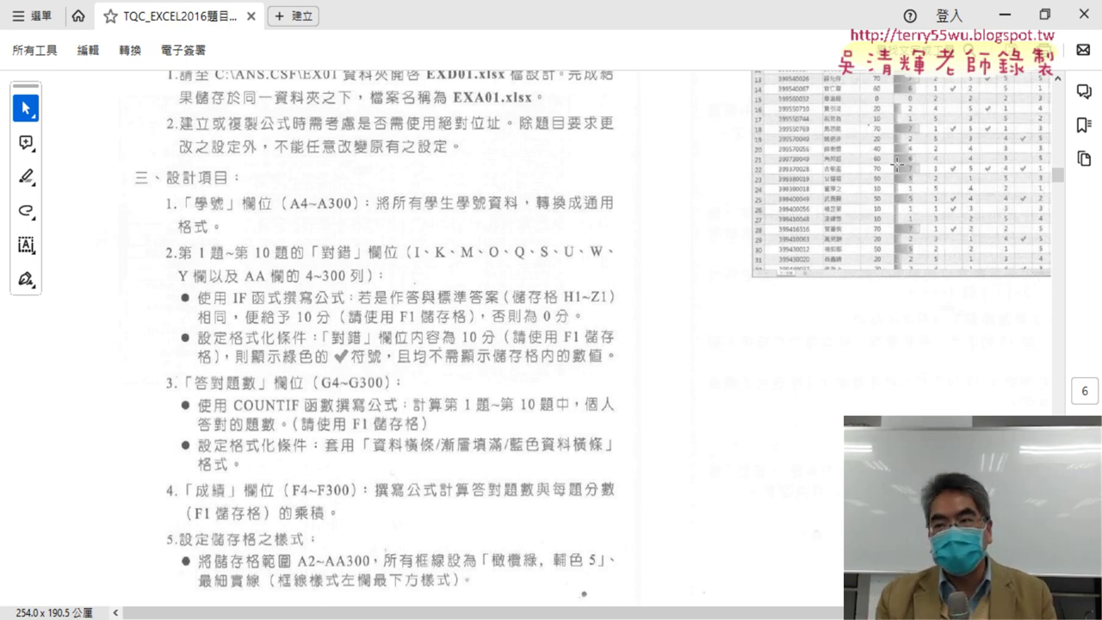
{"action": "left_click", "coordinate": [1012, 22]}
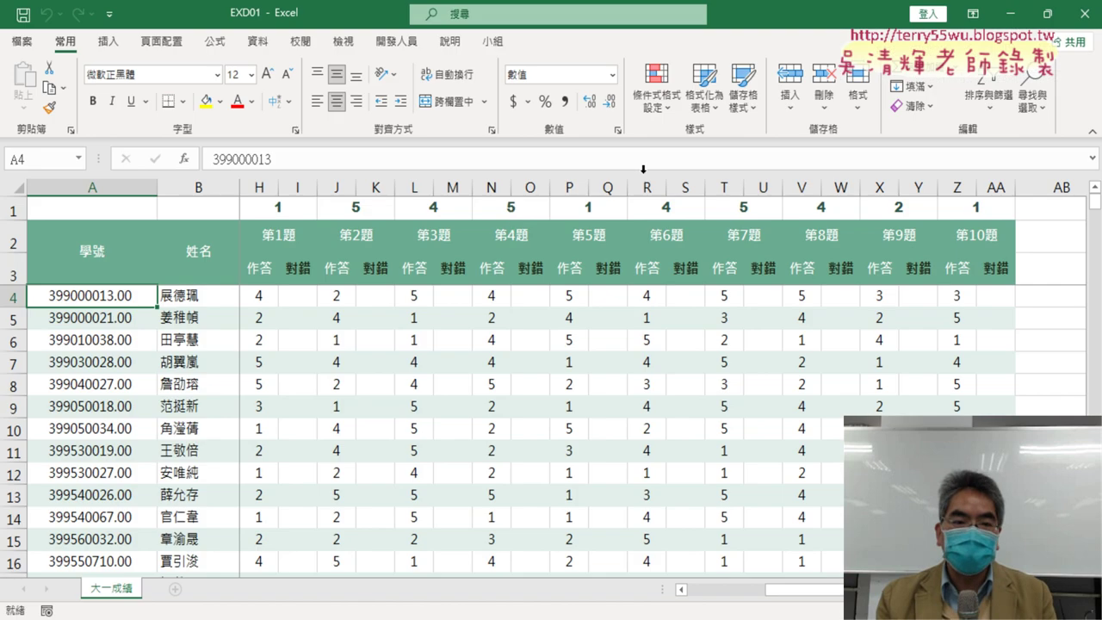
{"action": "right_click", "coordinate": [118, 297]}
{"action": "key", "text": "Escape"}
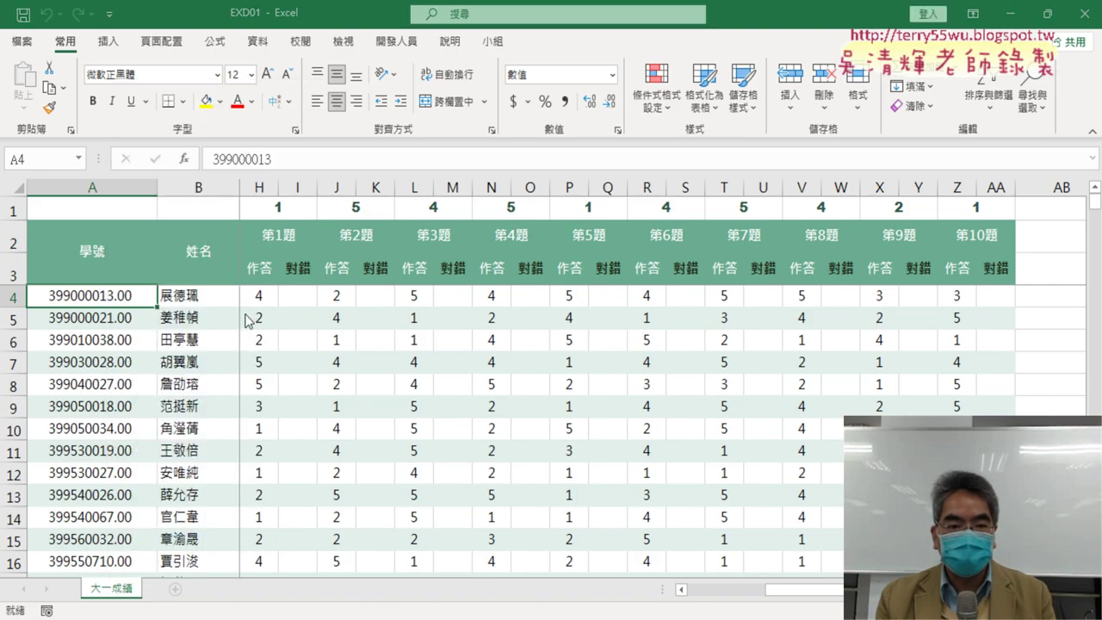
{"action": "key", "text": "ctrl+1"}
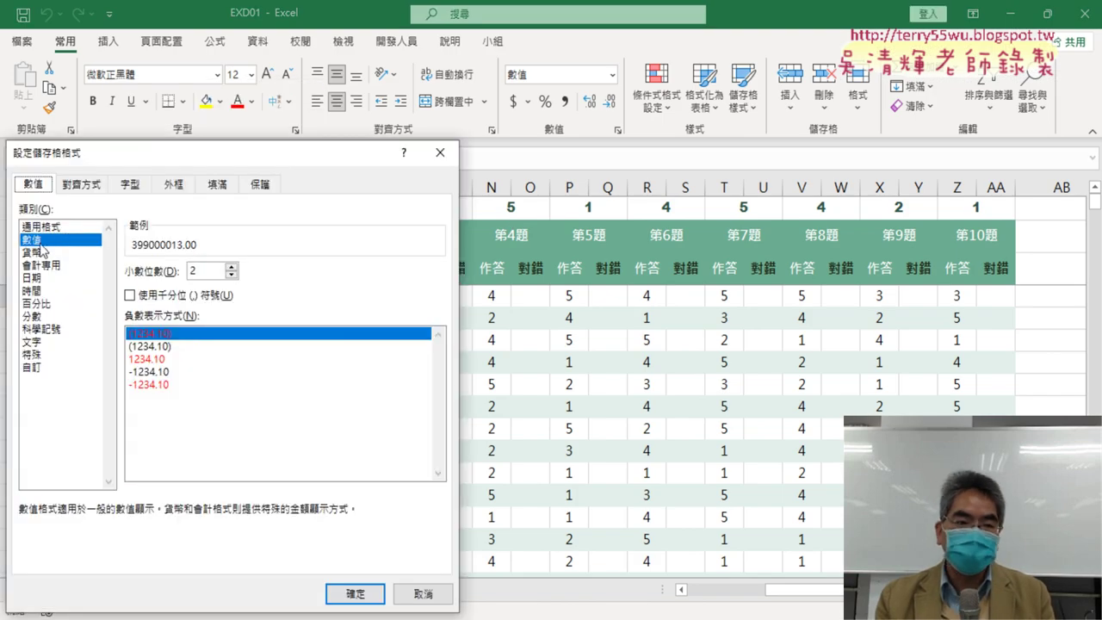
Step: Cancel Format Cells without changes and extend the selection down the 學號 column
{"action": "left_click", "coordinate": [409, 592]}
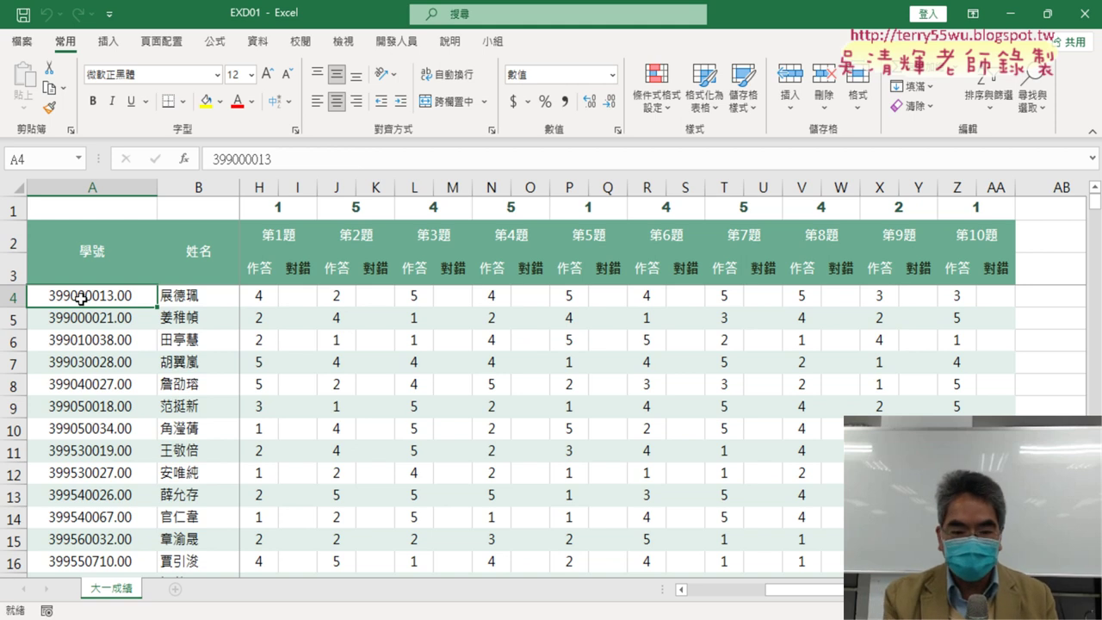
{"action": "key", "text": "ctrl+shift+Down"}
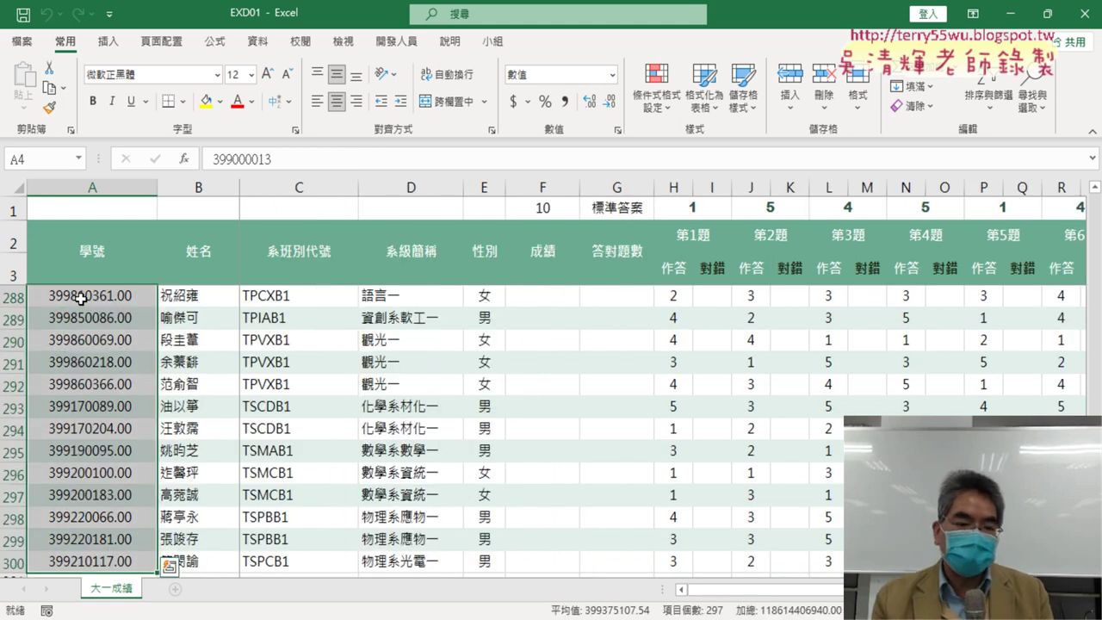
Step: Drag-select the student IDs in column A from A4 down toward A300
{"action": "scroll", "coordinate": [60, 525], "scroll_direction": "down", "scroll_amount": 4}
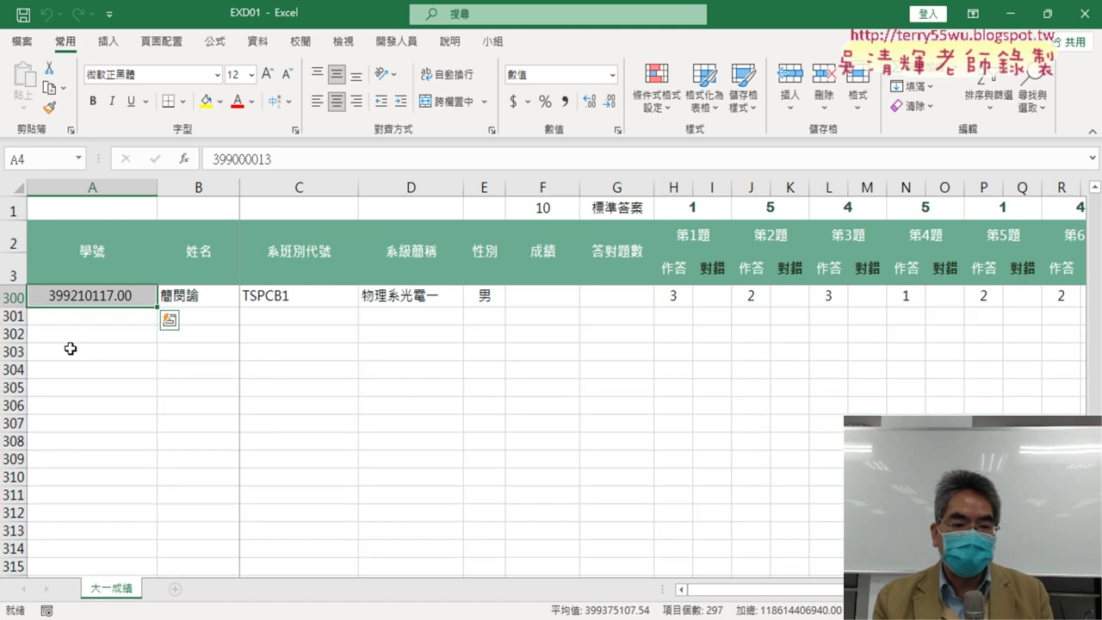
{"action": "scroll", "coordinate": [71, 348], "scroll_direction": "up", "scroll_amount": 3}
{"action": "scroll", "coordinate": [127, 383], "scroll_direction": "up", "scroll_amount": 3}
{"action": "scroll", "coordinate": [128, 383], "scroll_direction": "up", "scroll_amount": 9}
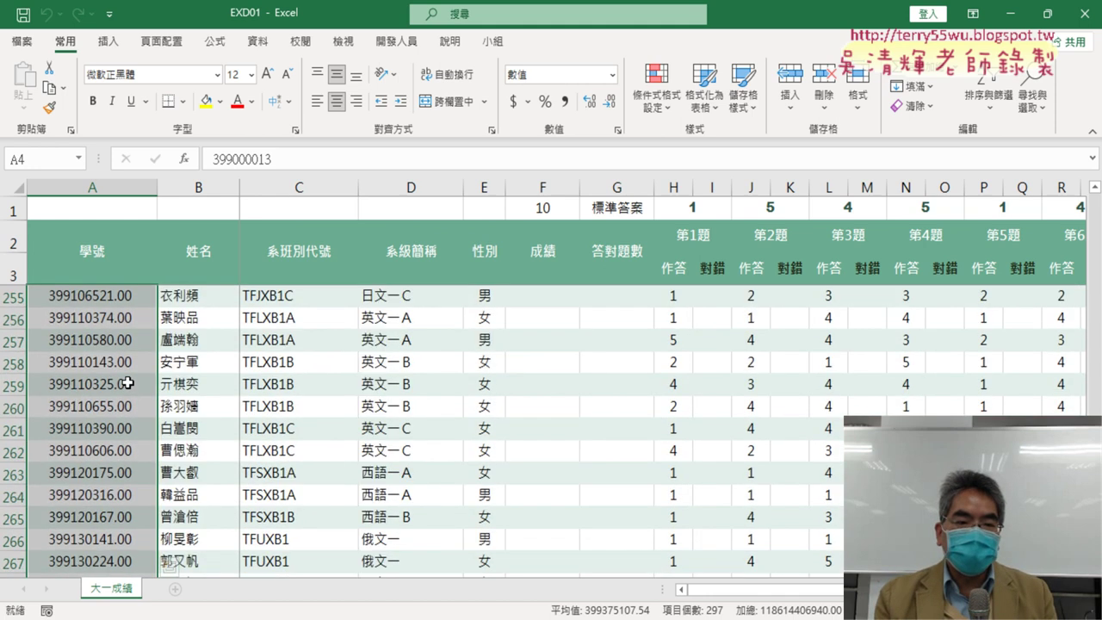
{"action": "scroll", "coordinate": [127, 383], "scroll_direction": "up", "scroll_amount": 9}
{"action": "scroll", "coordinate": [128, 383], "scroll_direction": "up", "scroll_amount": 8}
{"action": "scroll", "coordinate": [127, 383], "scroll_direction": "up", "scroll_amount": 2}
{"action": "scroll", "coordinate": [128, 383], "scroll_direction": "up", "scroll_amount": 6}
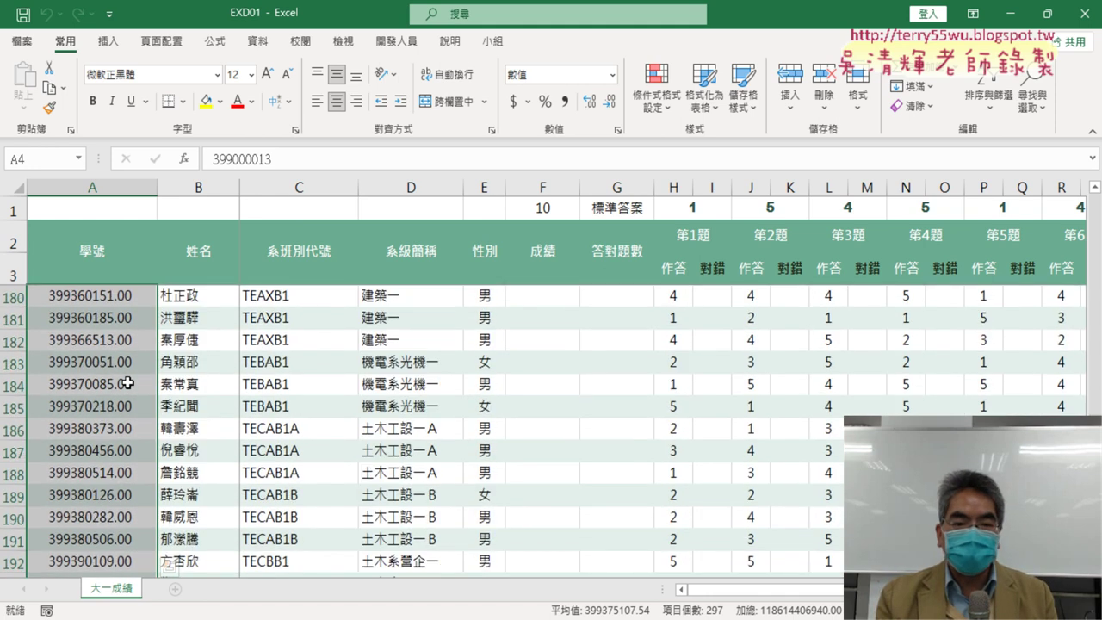
{"action": "scroll", "coordinate": [127, 383], "scroll_direction": "up", "scroll_amount": 4}
{"action": "scroll", "coordinate": [127, 383], "scroll_direction": "up", "scroll_amount": 3}
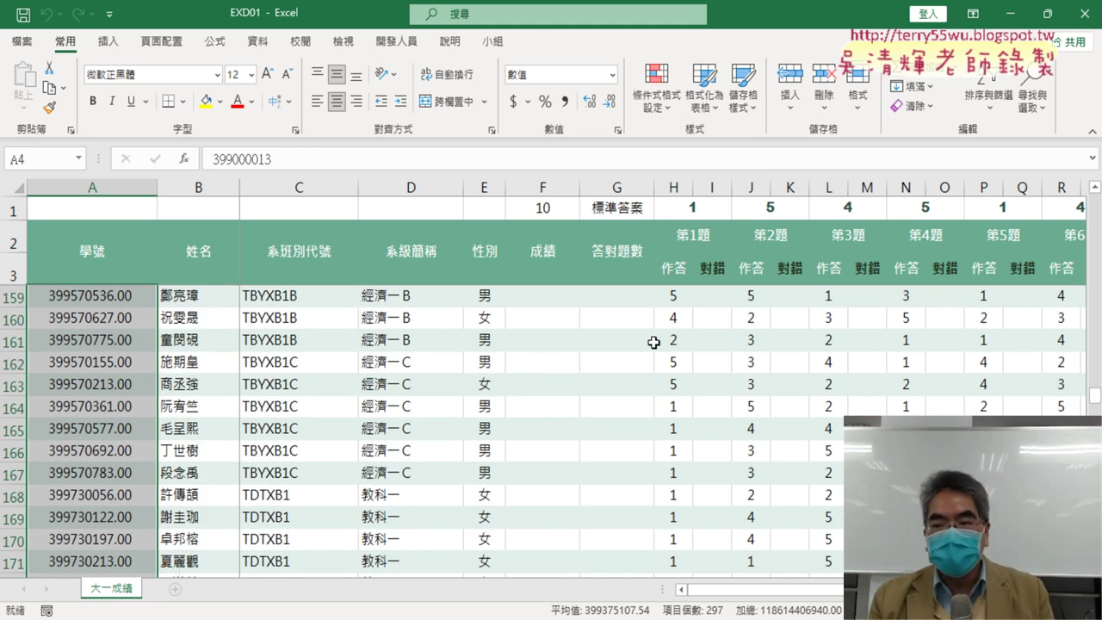
{"action": "left_click_drag", "start_coordinate": [1094, 396], "coordinate": [1095, 195]}
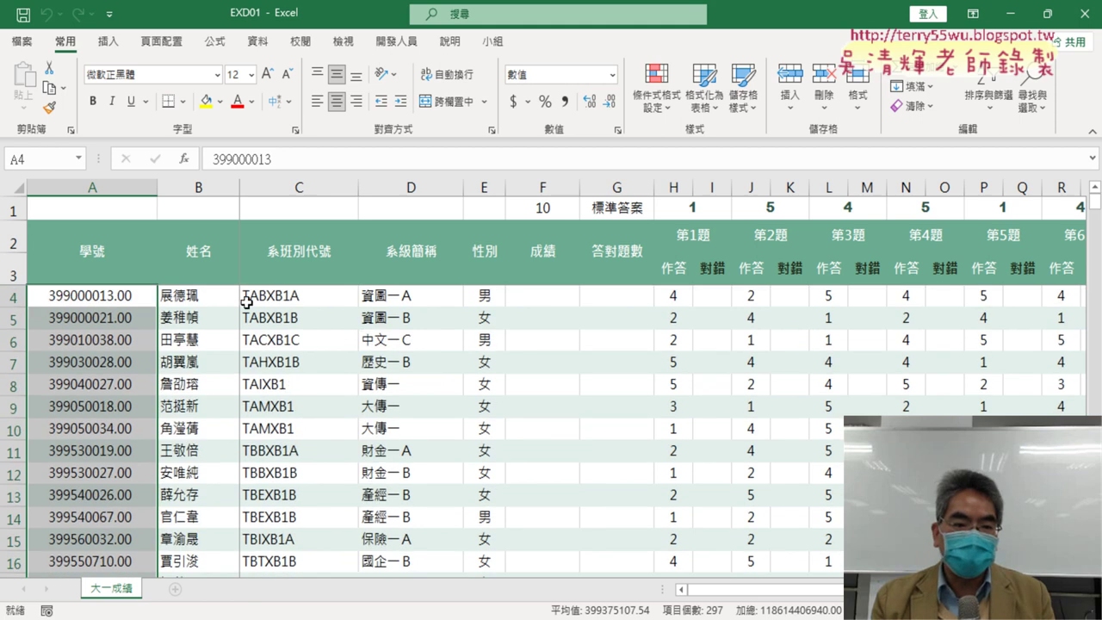
{"action": "left_click_drag", "start_coordinate": [120, 299], "coordinate": [103, 568]}
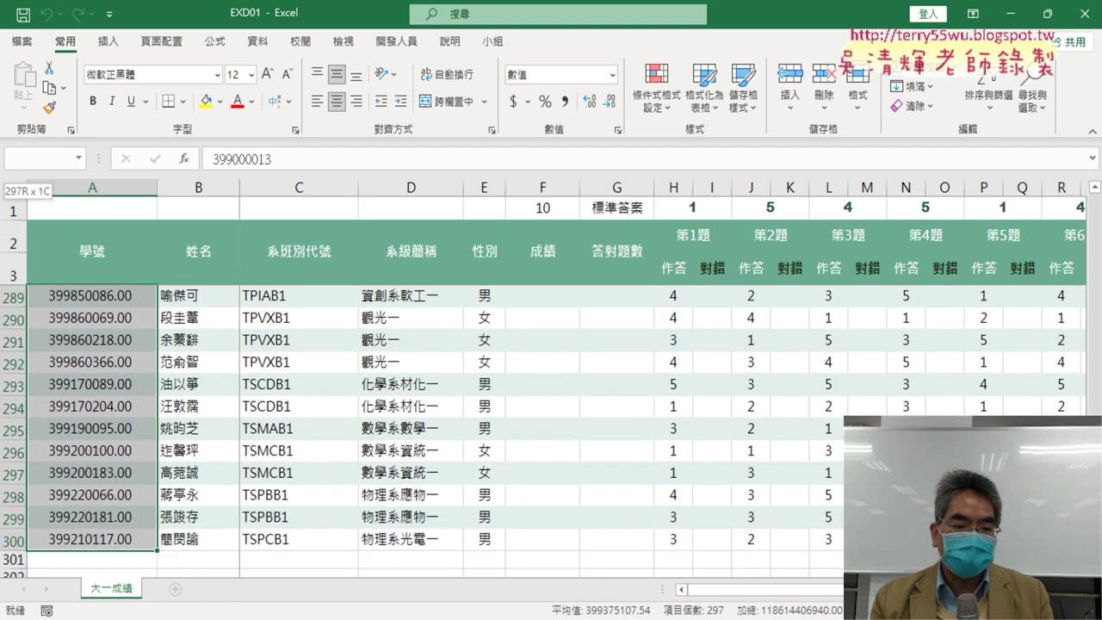
{"action": "left_click_drag", "start_coordinate": [104, 568], "coordinate": [82, 259]}
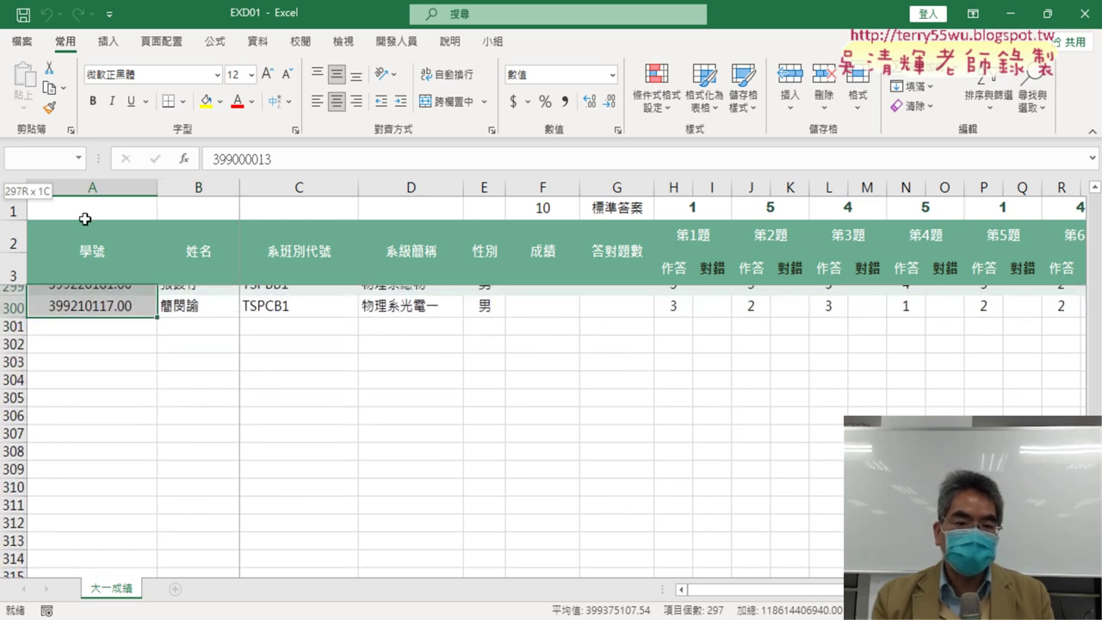
{"action": "left_click_drag", "start_coordinate": [82, 259], "coordinate": [78, 354]}
Step: Reselect from A4 and extend the selection to A300 with Ctrl+Shift+Down
{"action": "key", "text": "Up"}
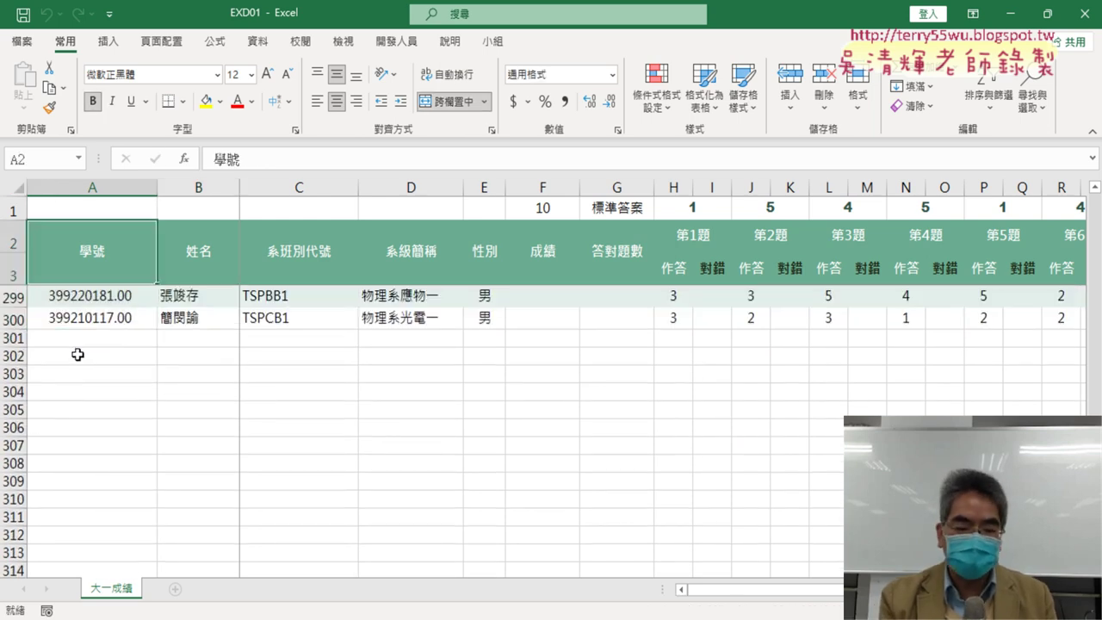
{"action": "scroll", "coordinate": [709, 352], "scroll_direction": "up", "scroll_amount": 20}
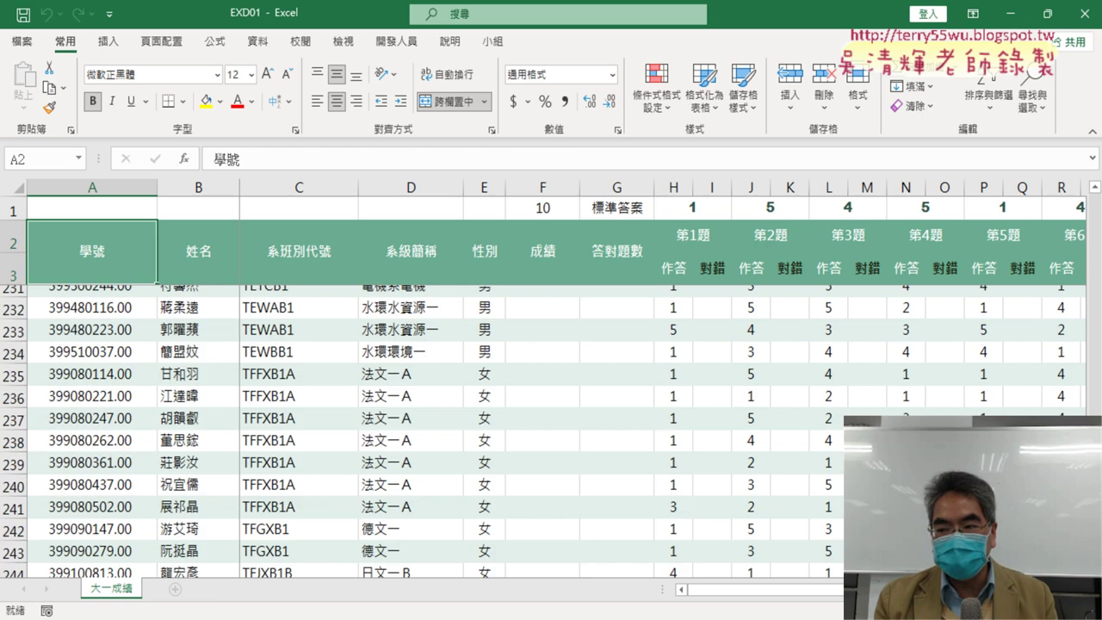
{"action": "scroll", "coordinate": [709, 352], "scroll_direction": "up", "scroll_amount": 20}
{"action": "left_click", "coordinate": [123, 294]}
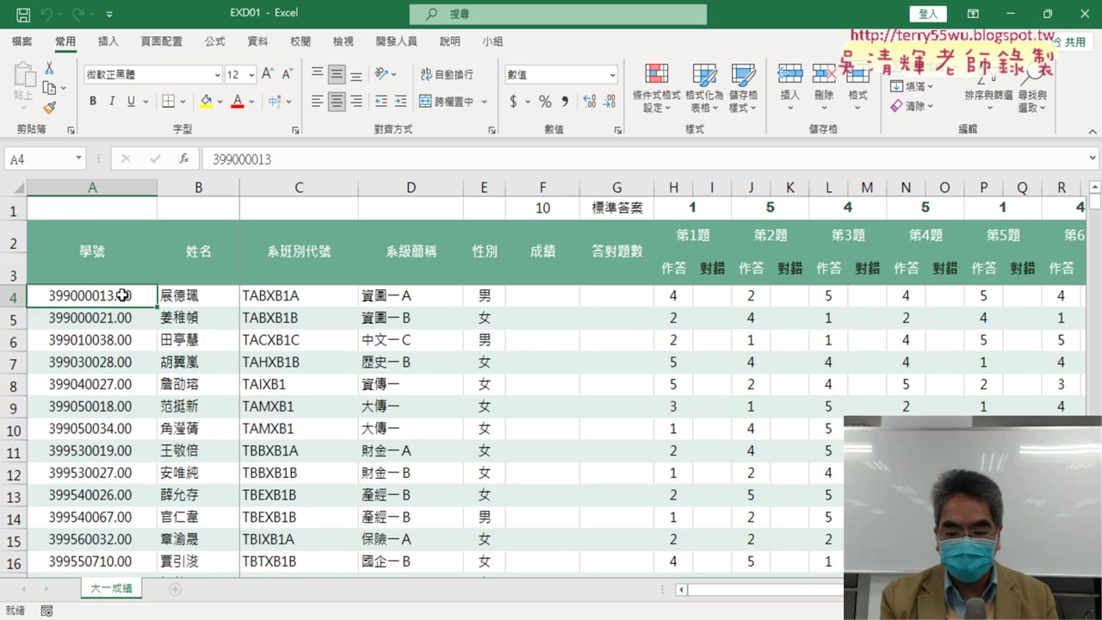
{"action": "key", "text": "ctrl+shift+Down"}
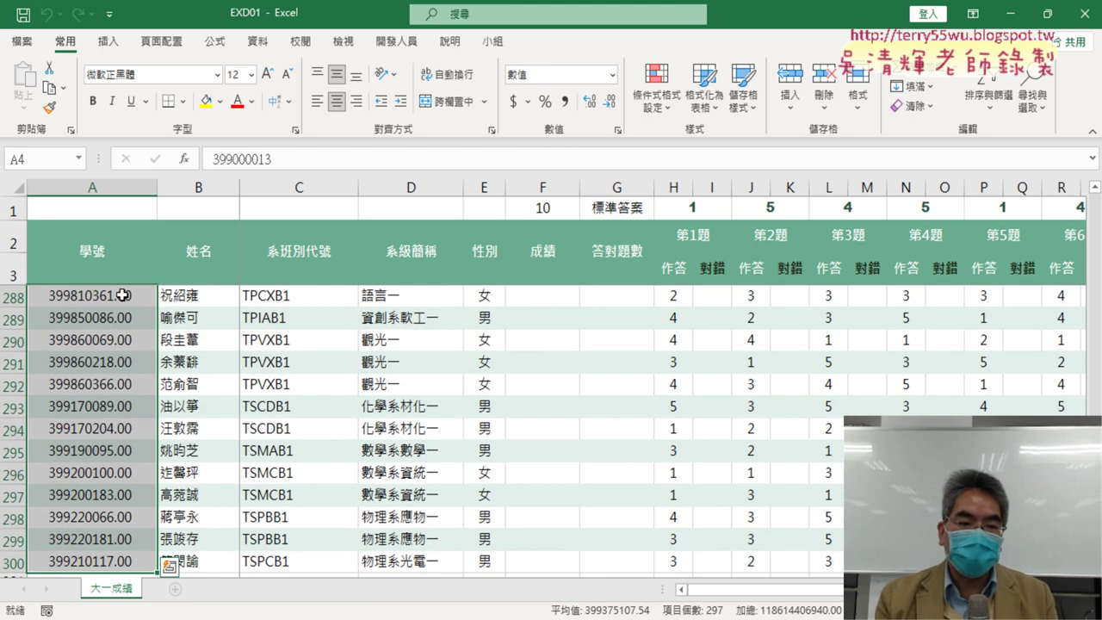
Step: Apply General format to the selected student IDs, then undo it to restore two decimals
{"action": "right_click", "coordinate": [84, 350]}
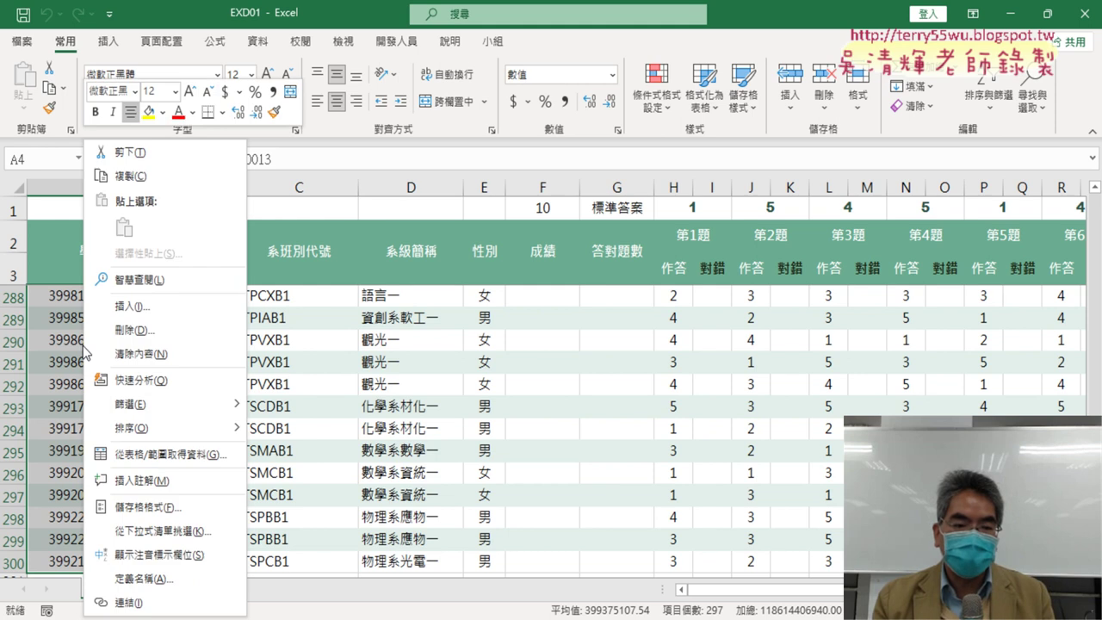
{"action": "left_click", "coordinate": [173, 511]}
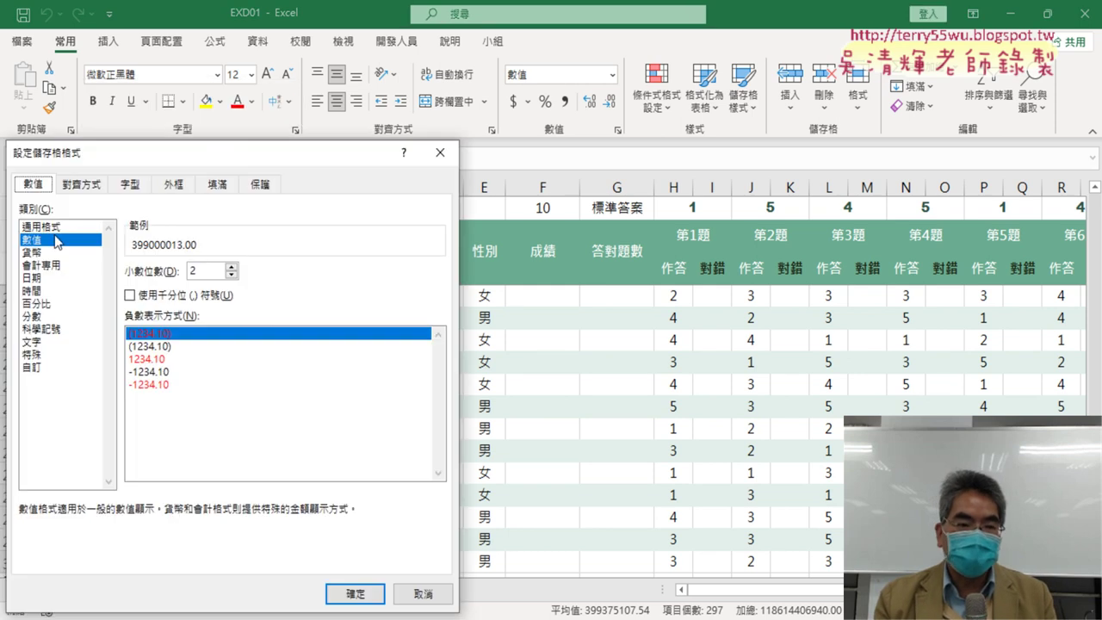
{"action": "left_click", "coordinate": [55, 228]}
{"action": "left_click_drag", "start_coordinate": [161, 168], "coordinate": [383, 137]}
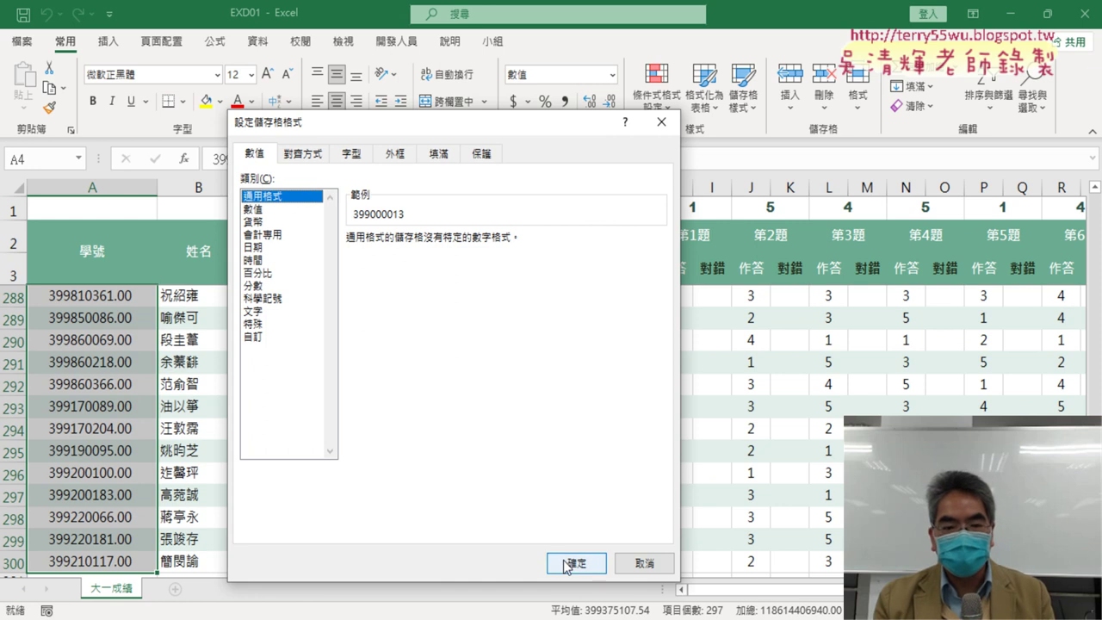
{"action": "left_click", "coordinate": [562, 564]}
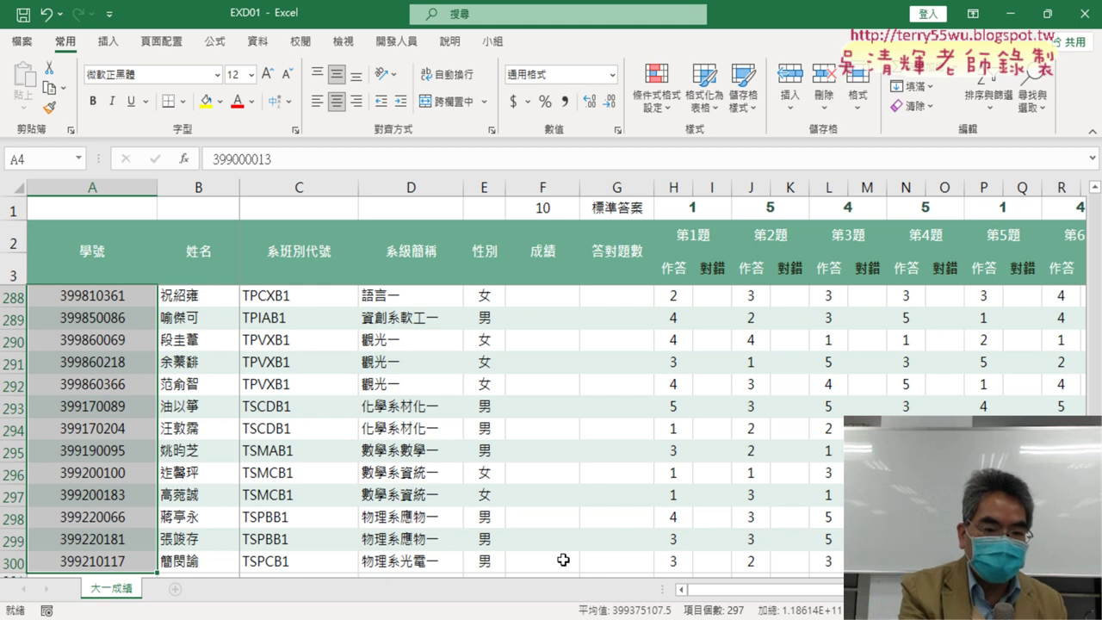
{"action": "key", "text": "ctrl+z"}
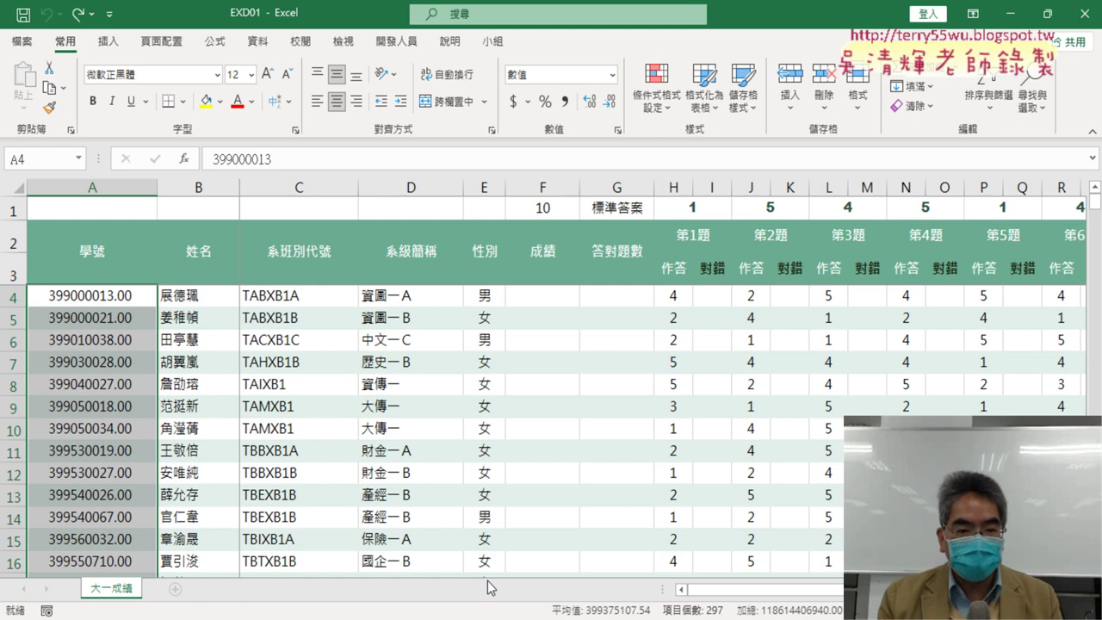
Step: Set the column A student IDs to 通用格式 (General) so they show without decimals
{"action": "right_click", "coordinate": [100, 315]}
{"action": "left_click", "coordinate": [186, 512]}
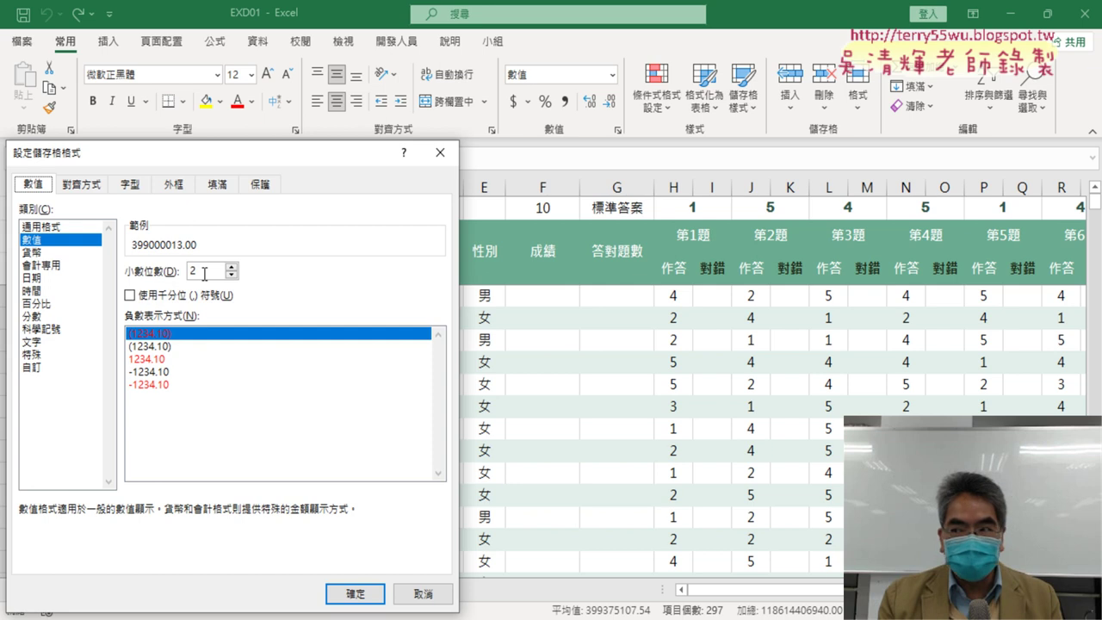
{"action": "left_click", "coordinate": [69, 229]}
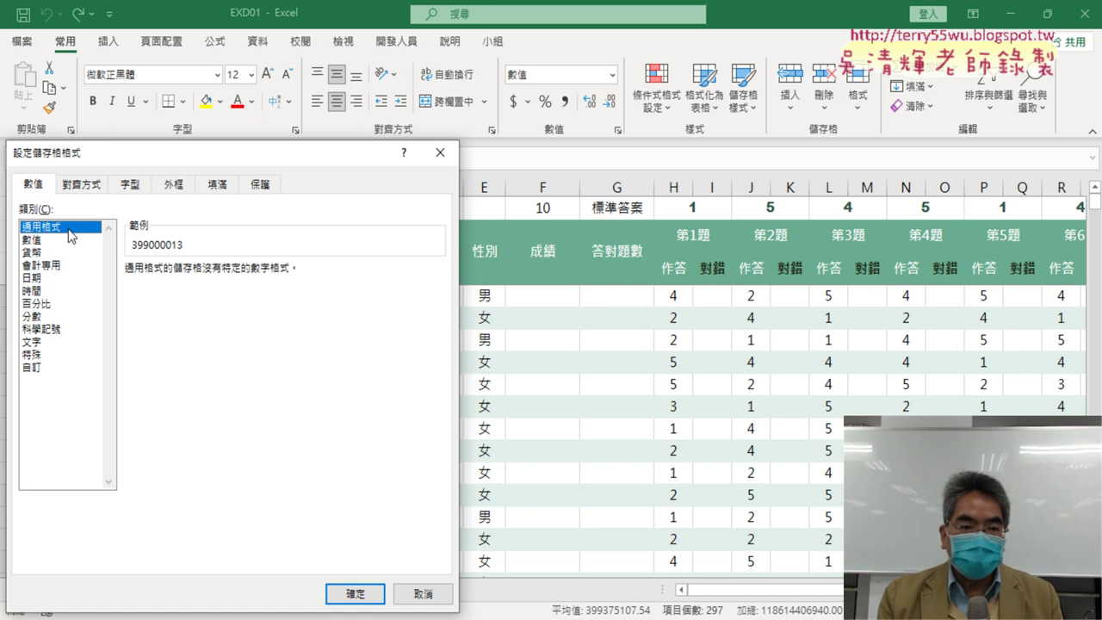
{"action": "left_click_drag", "start_coordinate": [185, 159], "coordinate": [459, 177]}
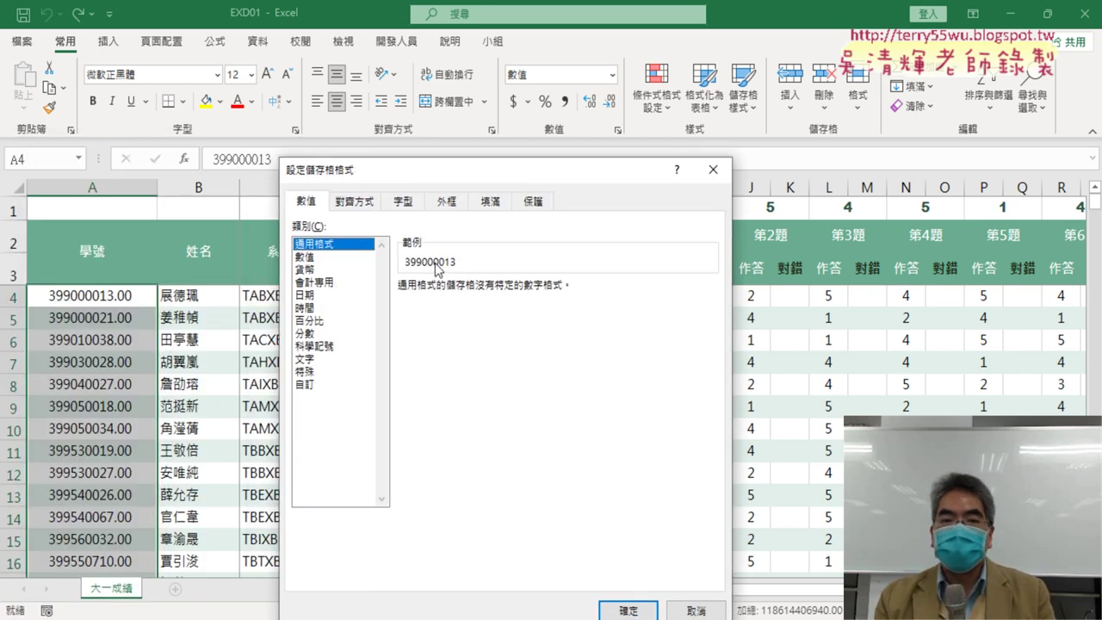
{"action": "left_click", "coordinate": [651, 616]}
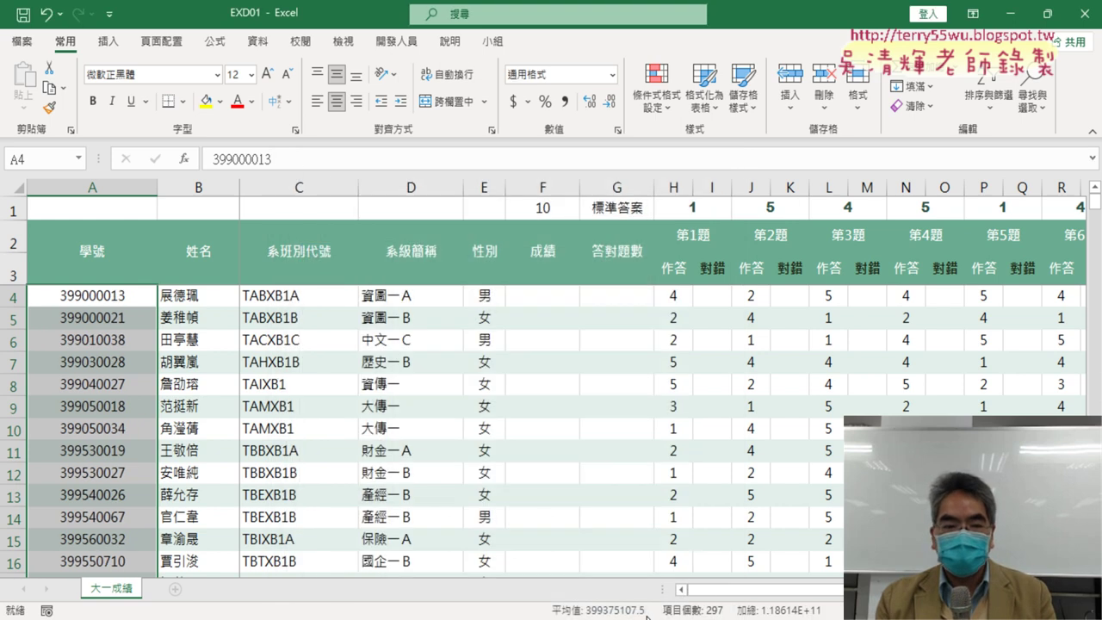
{"action": "key", "text": "alt+Tab"}
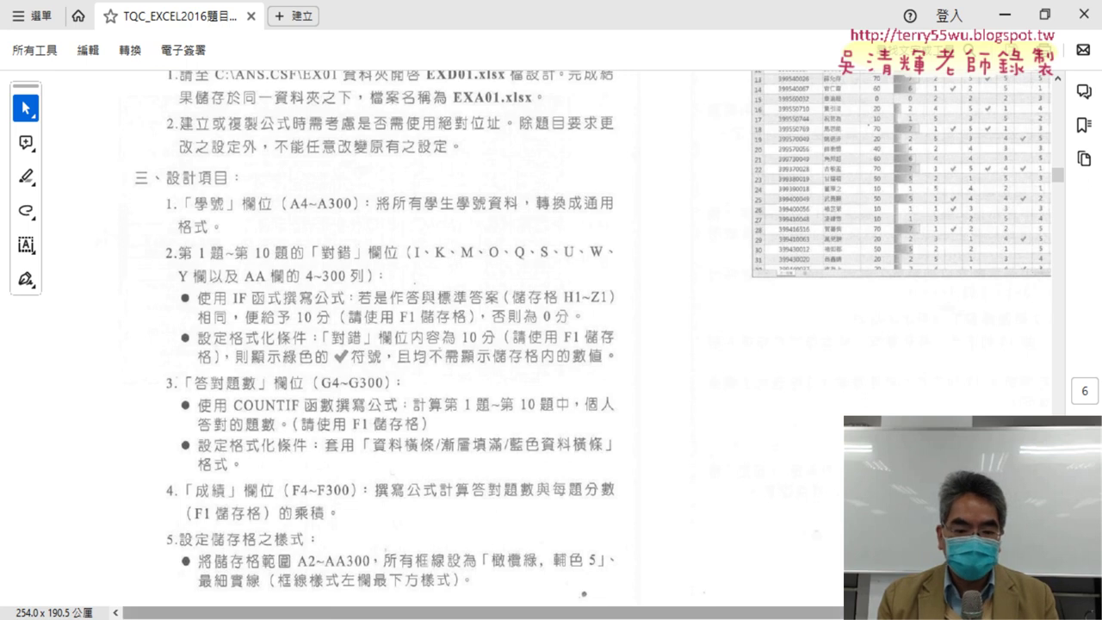
Step: Compare H1, H4 and I4 in EXD01, and check the 106A example's =IF(H$1=H256,$F$1,0) formula
{"action": "mouse_move", "coordinate": [279, 613]}
{"action": "left_click", "coordinate": [244, 551]}
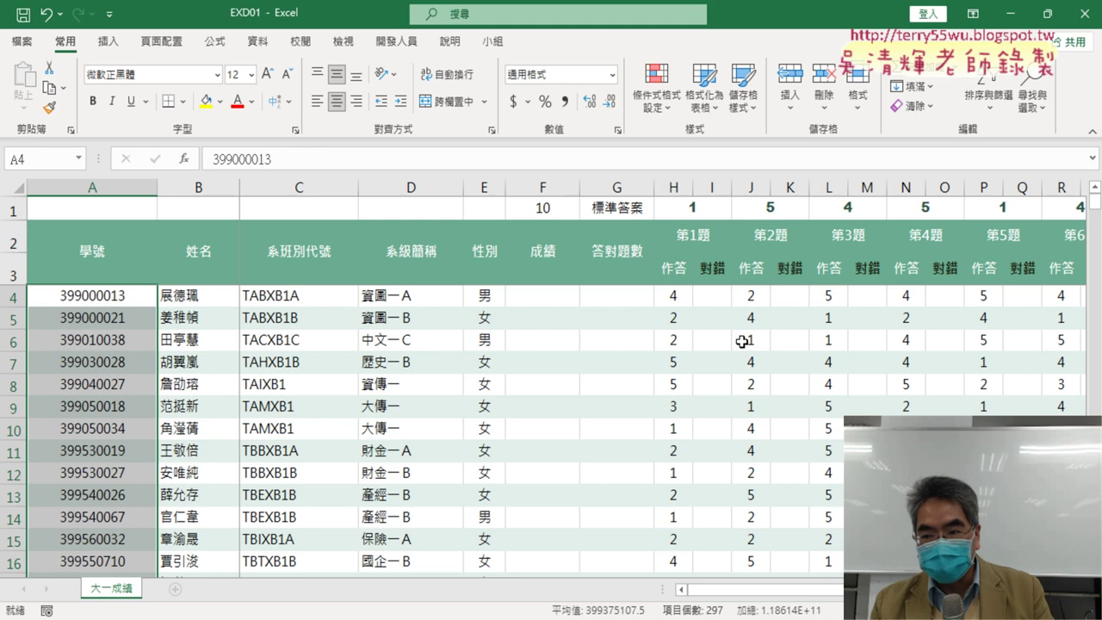
{"action": "left_click", "coordinate": [715, 298]}
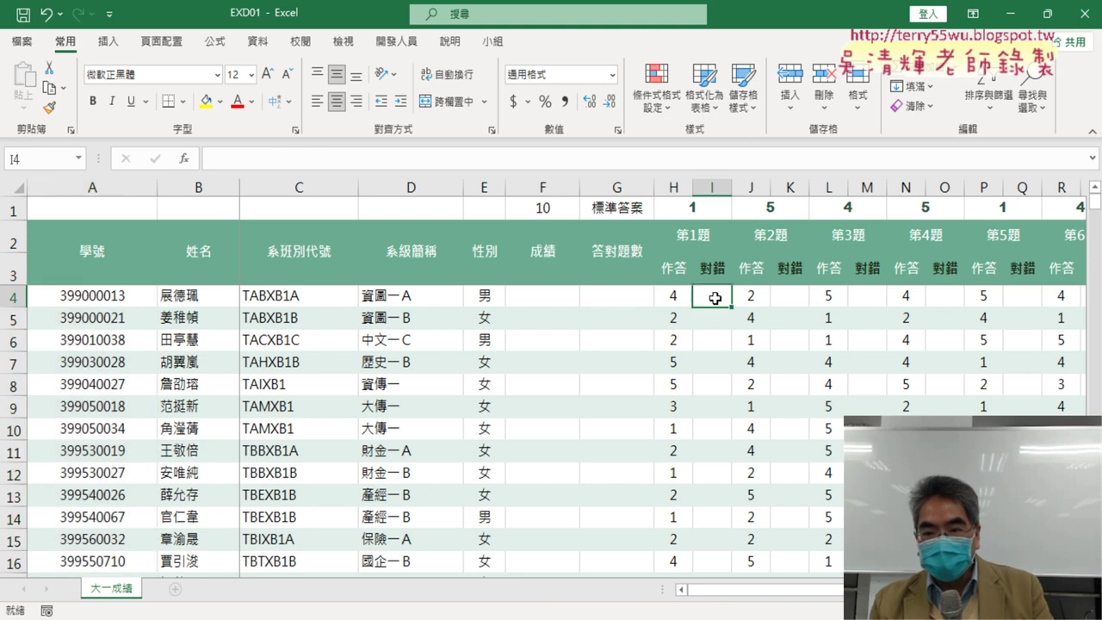
{"action": "left_click", "coordinate": [678, 300]}
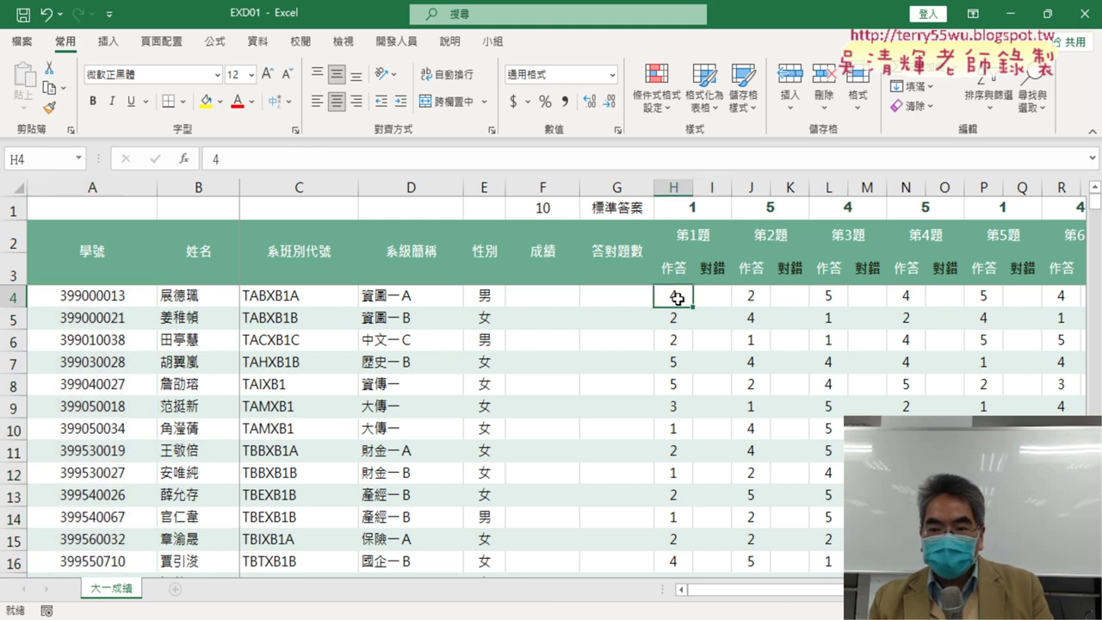
{"action": "left_click", "coordinate": [694, 208]}
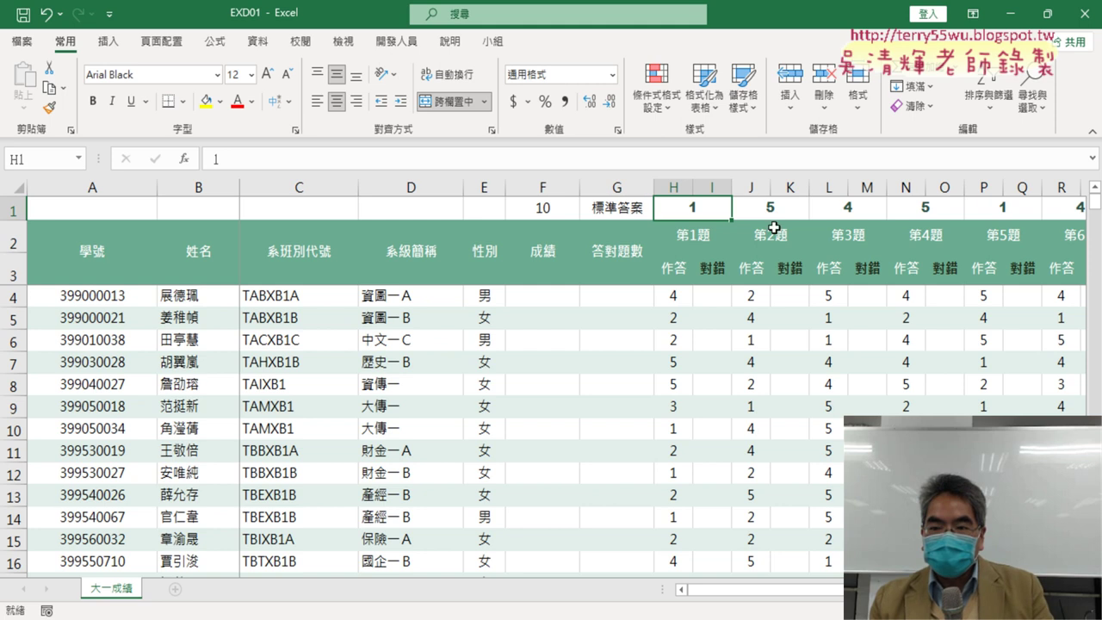
{"action": "left_click", "coordinate": [680, 300]}
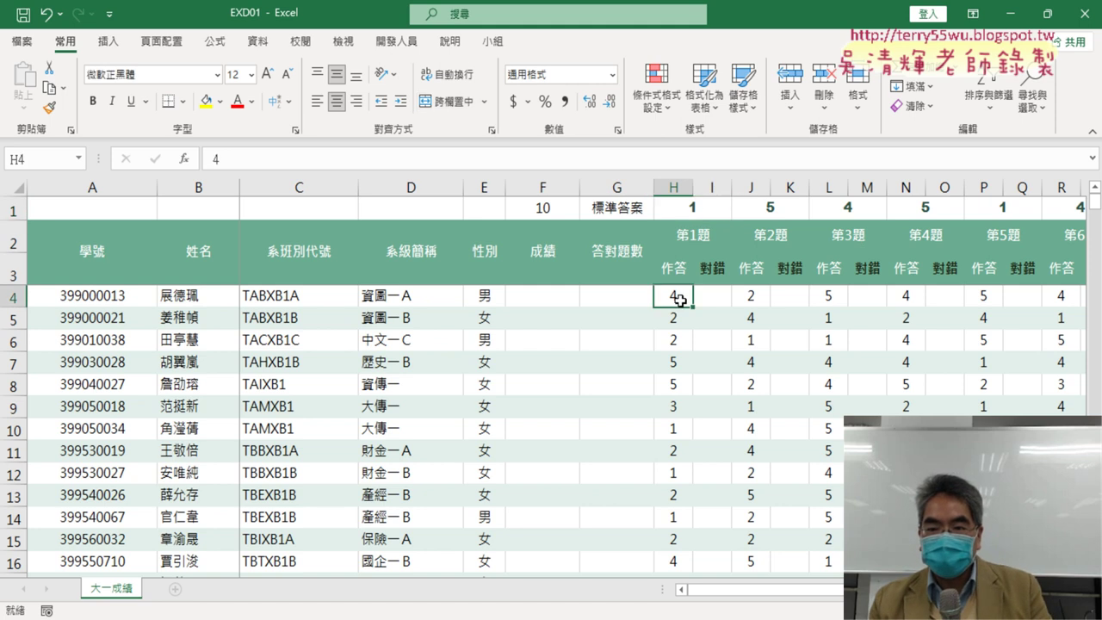
{"action": "left_click", "coordinate": [724, 298]}
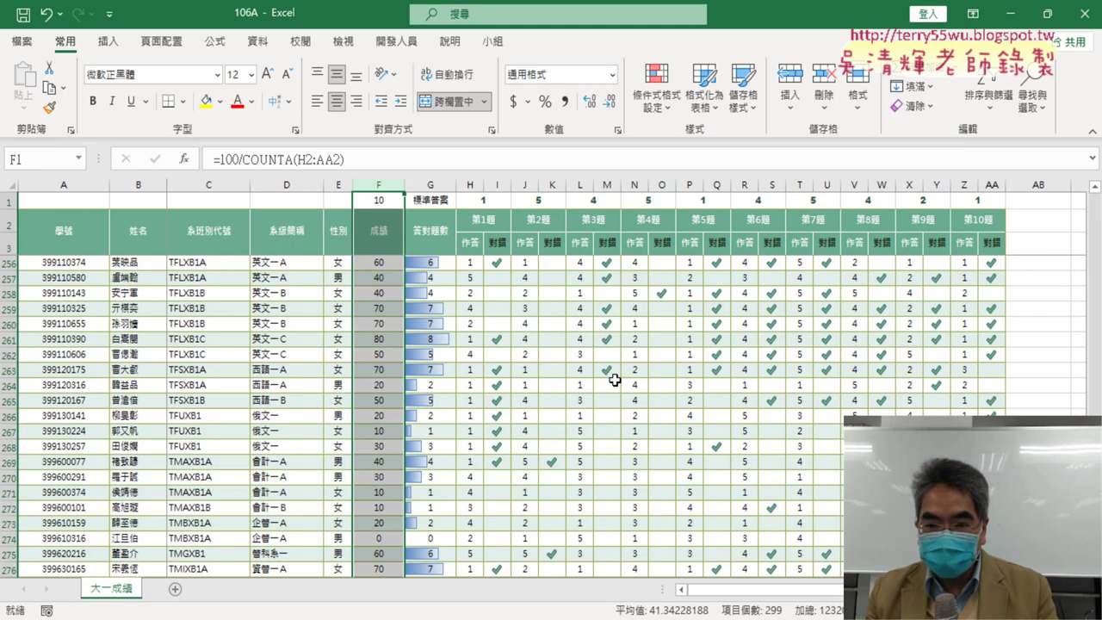
{"action": "left_click", "coordinate": [499, 263]}
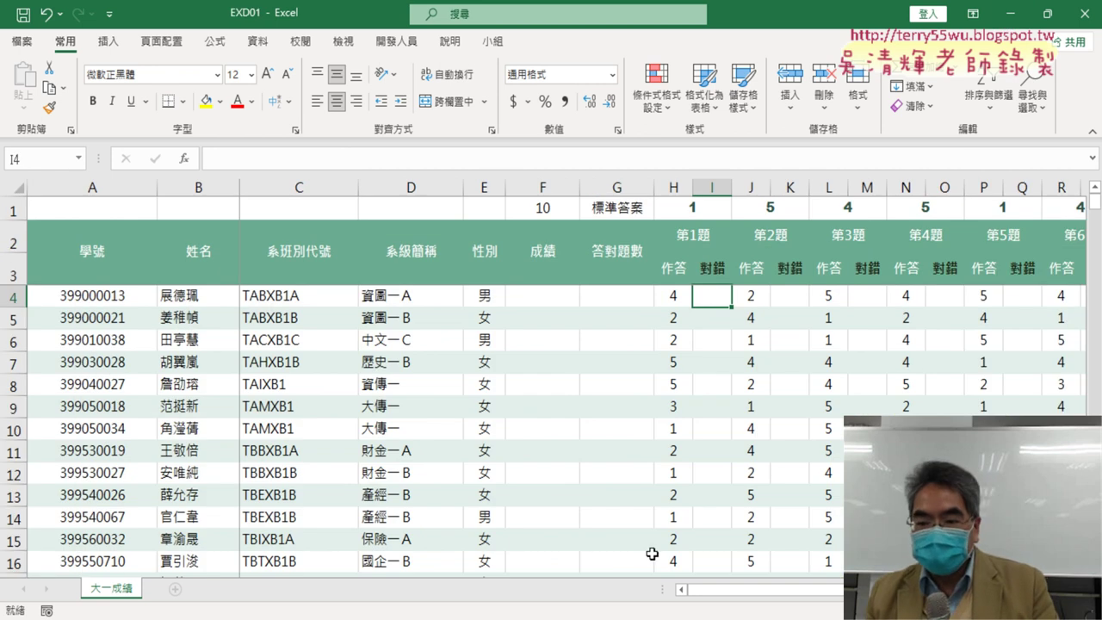
{"action": "left_click_drag", "start_coordinate": [797, 591], "coordinate": [889, 594]}
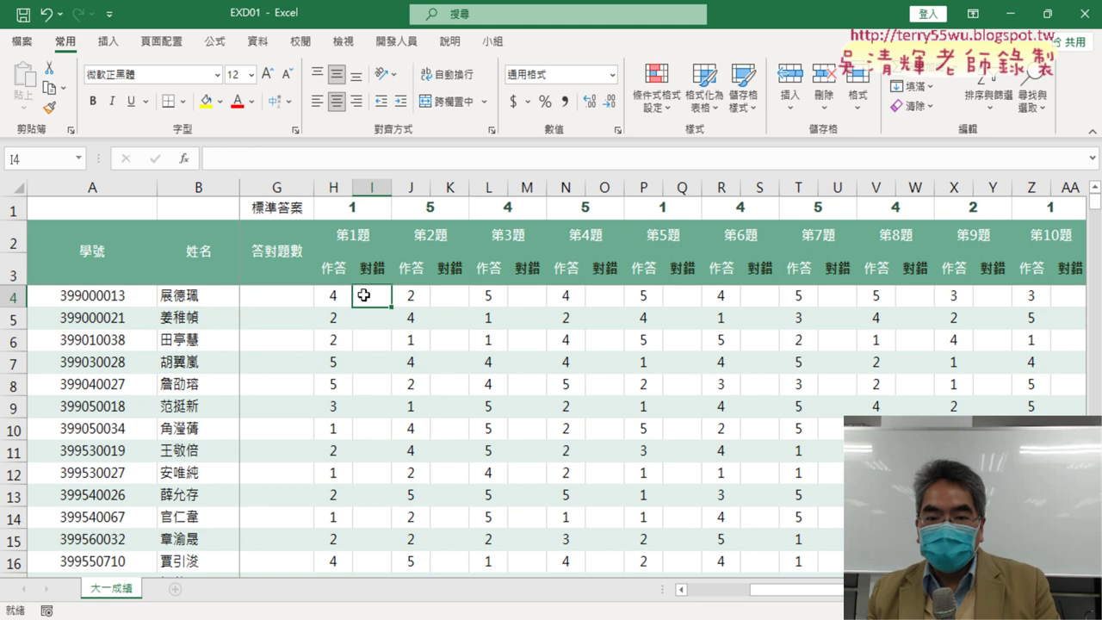
{"action": "left_click", "coordinate": [334, 295]}
{"action": "left_click", "coordinate": [359, 212]}
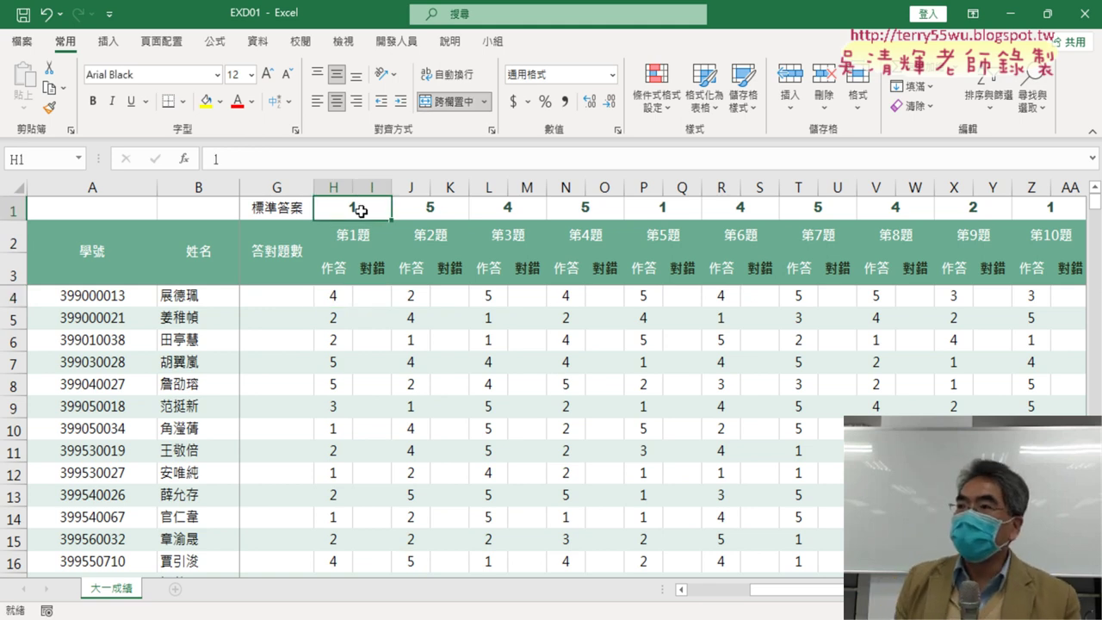
{"action": "left_click", "coordinate": [380, 304]}
{"action": "type", "text": "0"}
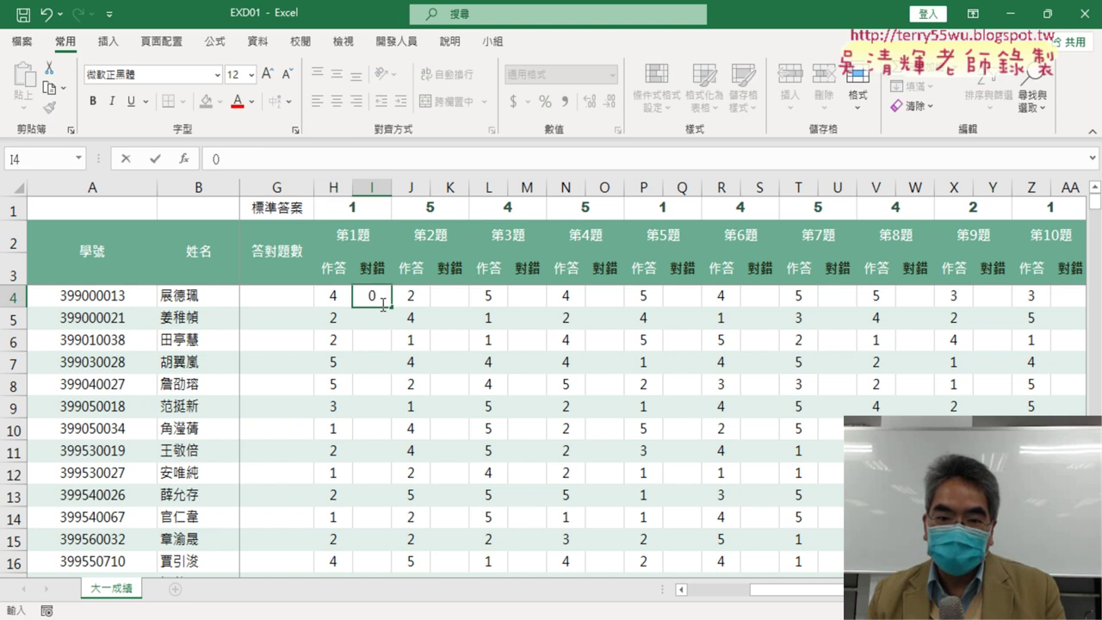
{"action": "left_click", "coordinate": [372, 316]}
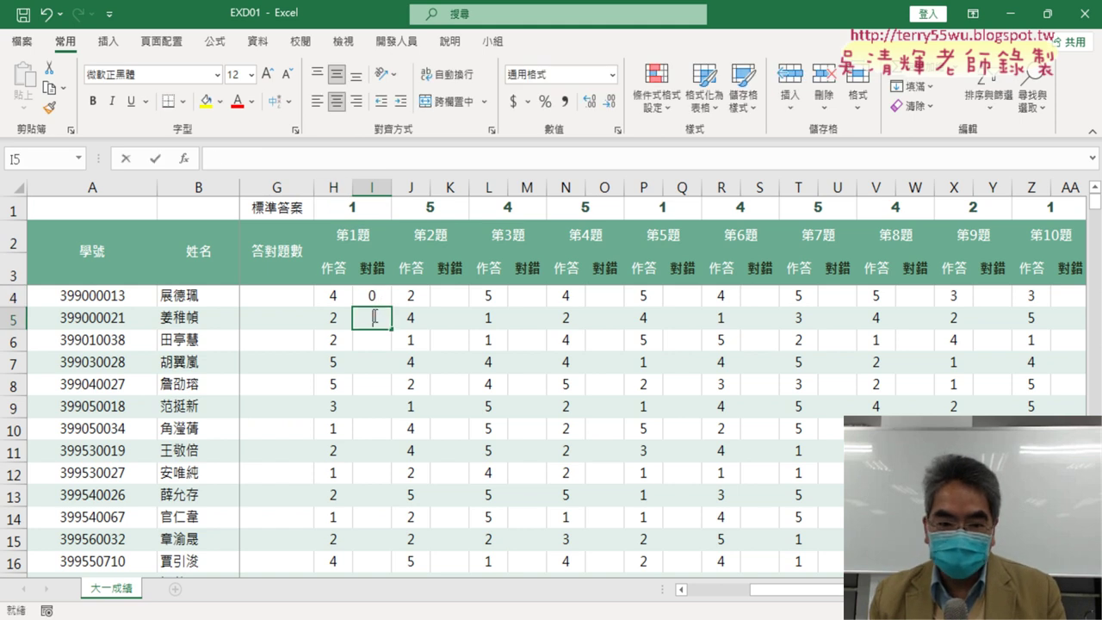
{"action": "type", "text": "0"}
{"action": "left_click", "coordinate": [377, 345]}
{"action": "left_click", "coordinate": [365, 428]}
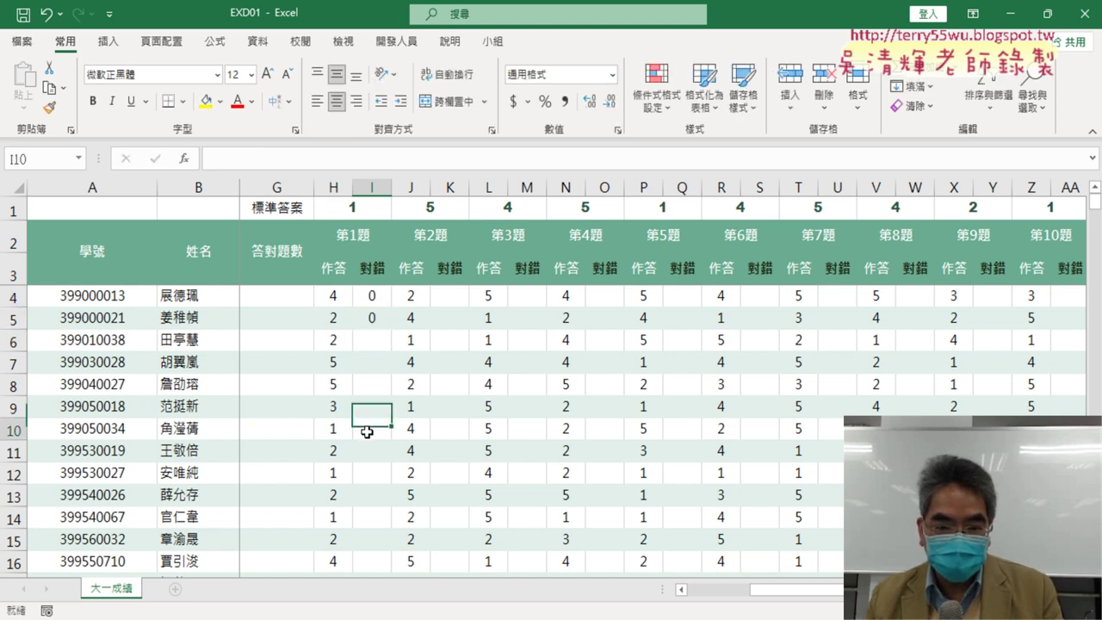
{"action": "type", "text": "10"}
{"action": "left_click", "coordinate": [365, 317]}
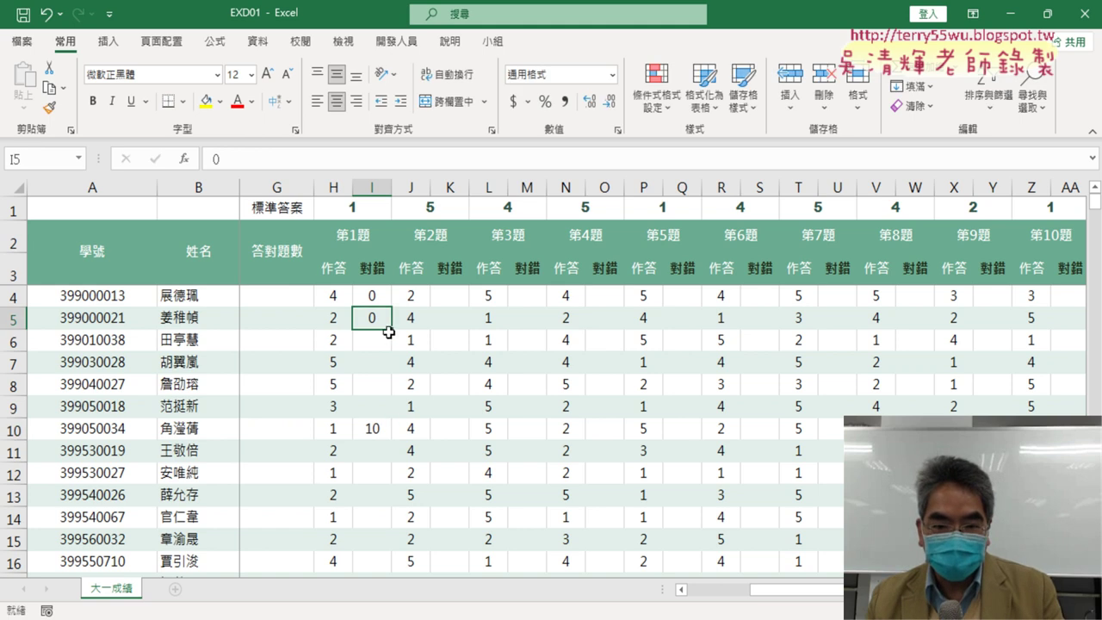
{"action": "left_click_drag", "start_coordinate": [392, 329], "coordinate": [389, 406]}
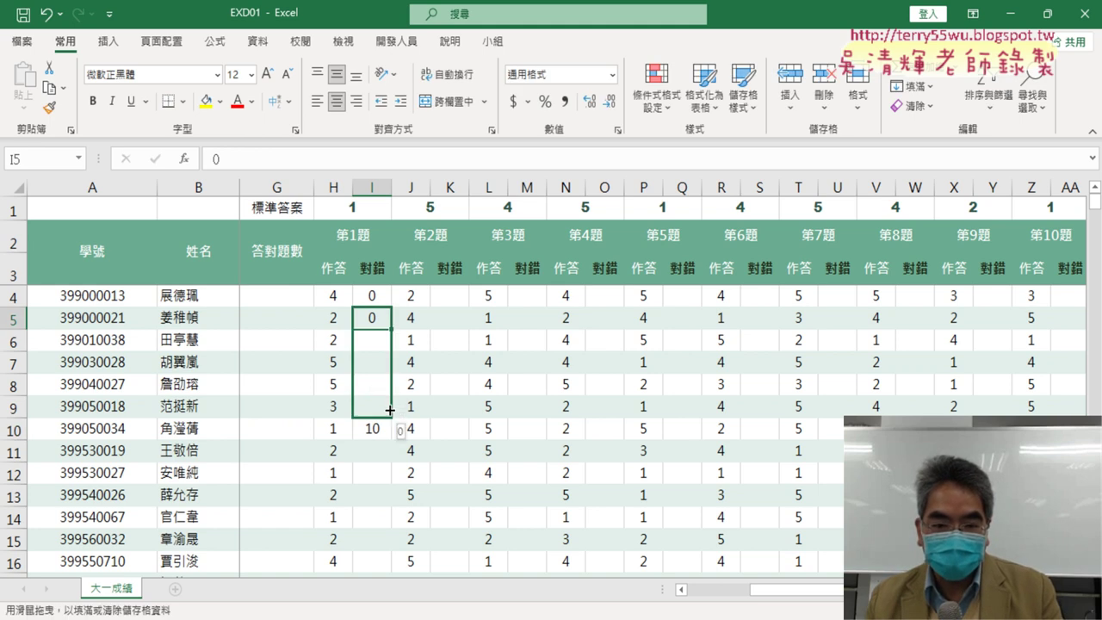
{"action": "left_click", "coordinate": [381, 450]}
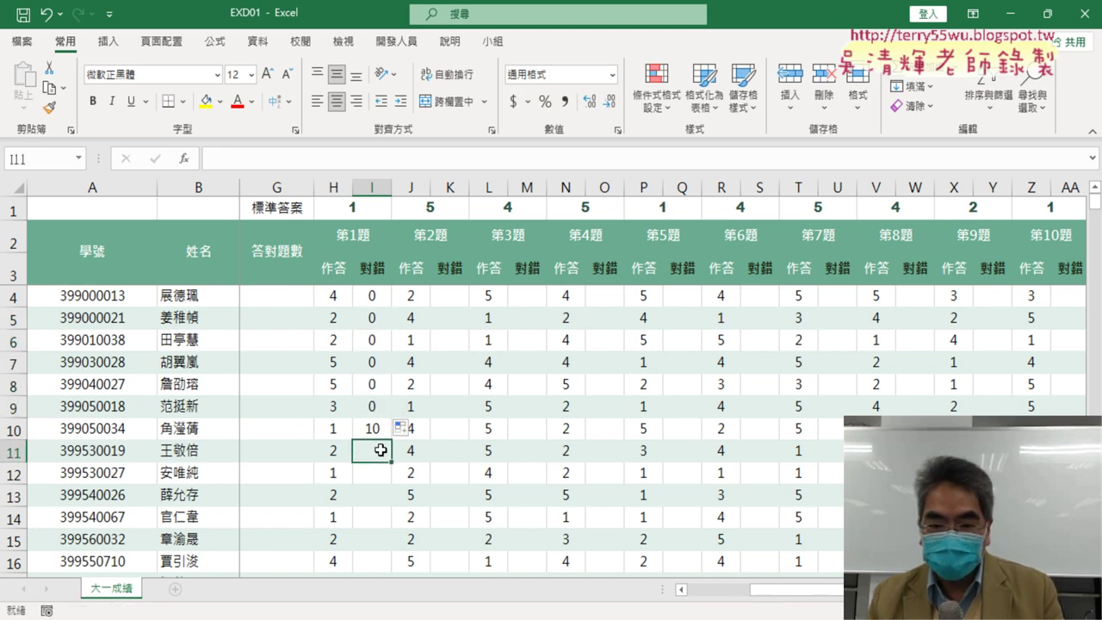
{"action": "type", "text": "0"}
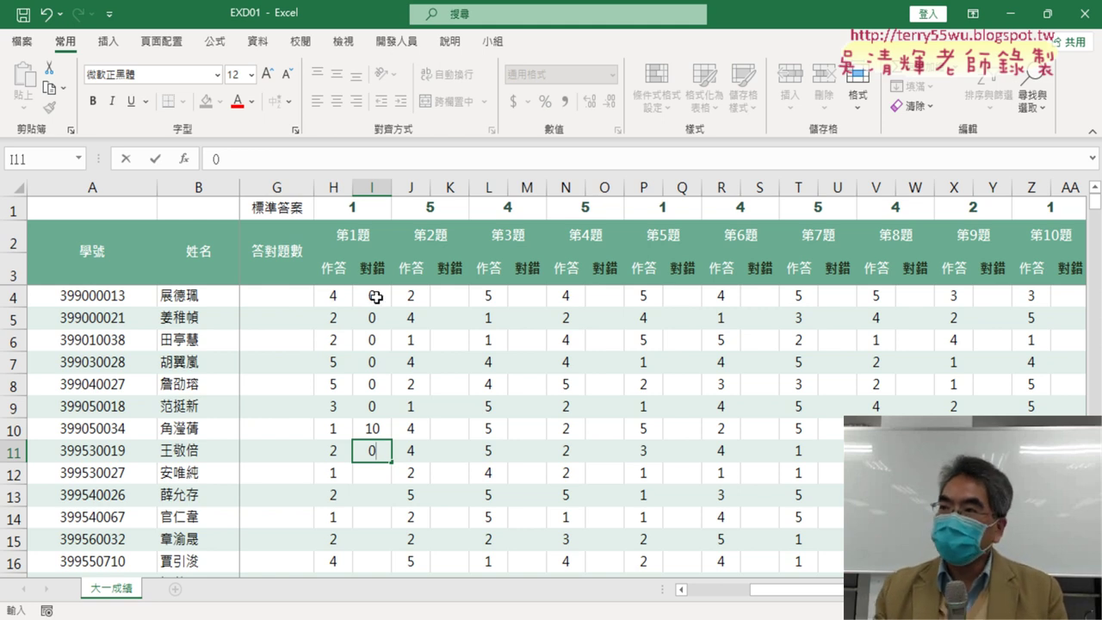
{"action": "key", "text": "Escape"}
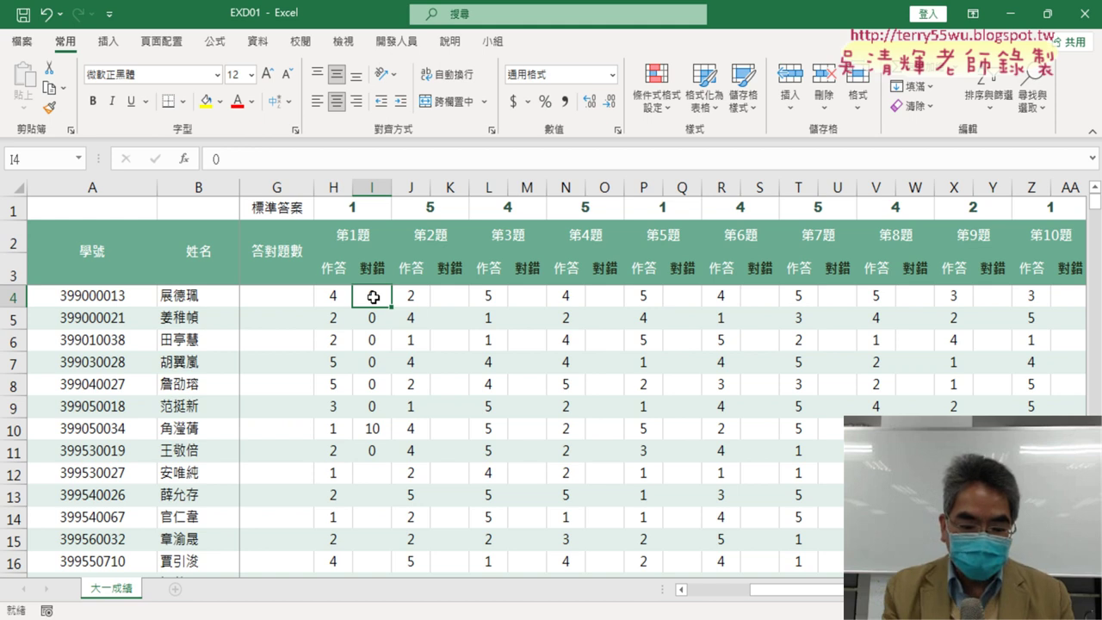
{"action": "key", "text": "ctrl+z"}
{"action": "key", "text": "ctrl+z"}
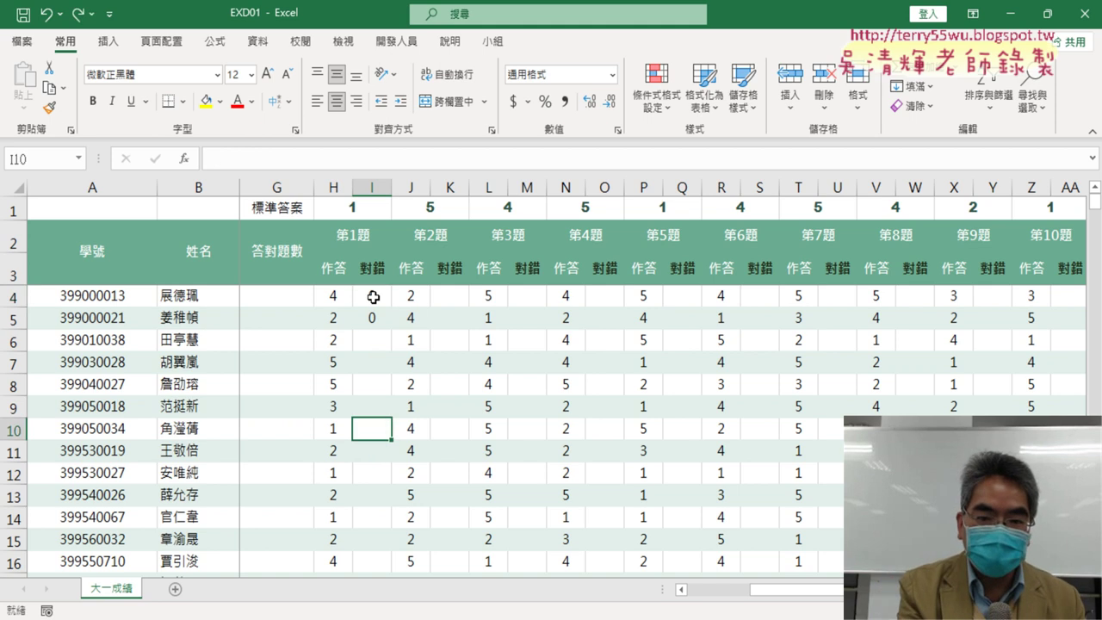
{"action": "key", "text": "ctrl+z"}
{"action": "left_click", "coordinate": [373, 297]}
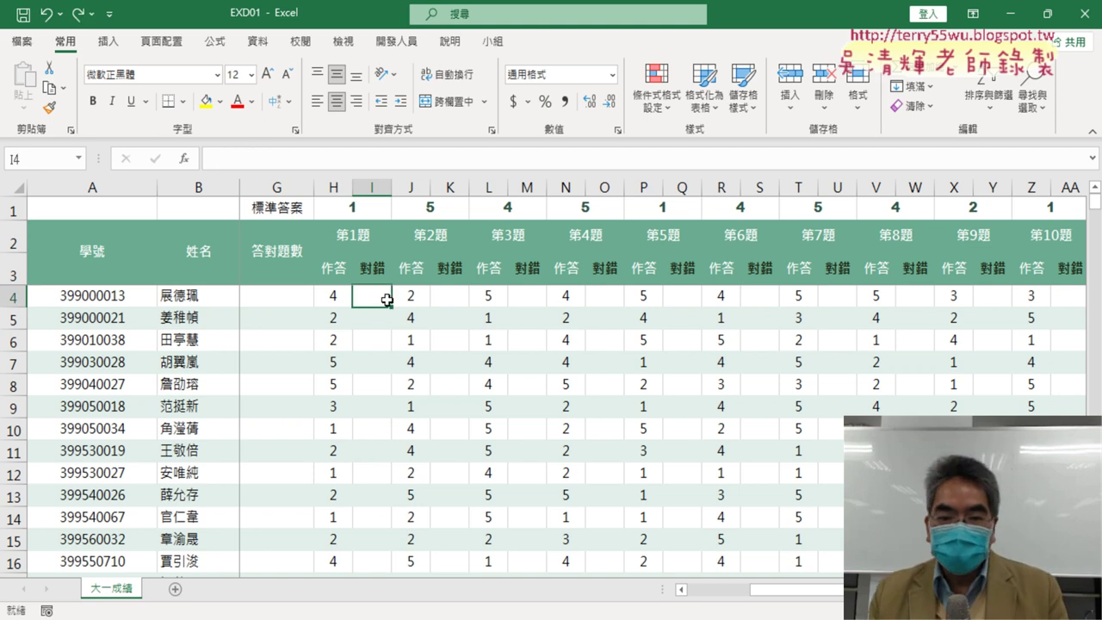
Step: Insert the IF function into cell I4
{"action": "left_click", "coordinate": [183, 158]}
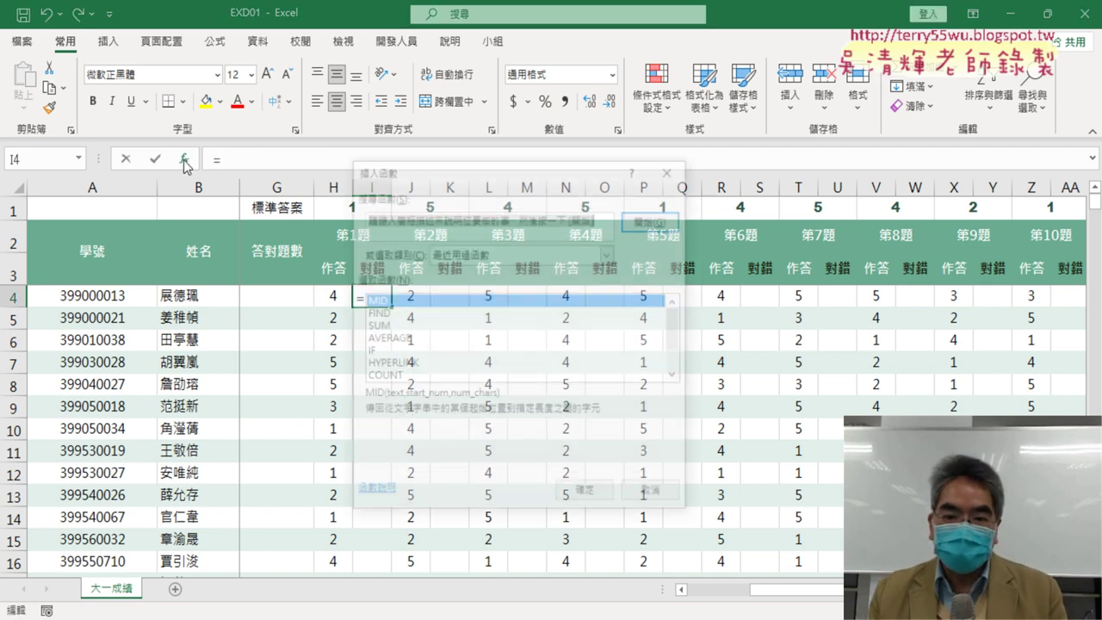
{"action": "left_click", "coordinate": [508, 248]}
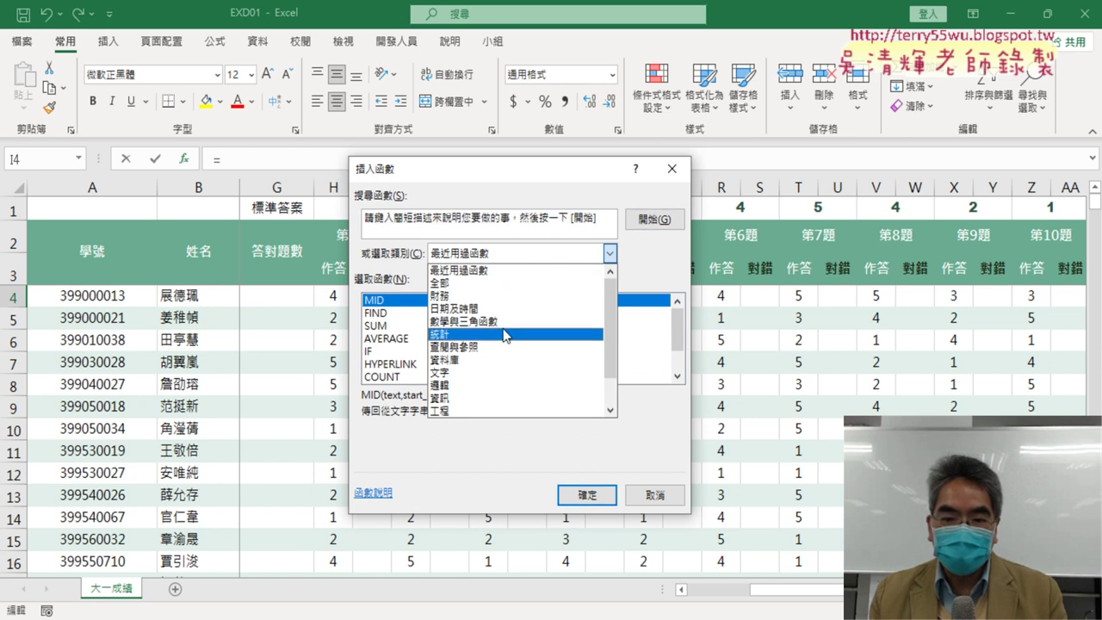
{"action": "left_click", "coordinate": [380, 352]}
{"action": "left_click", "coordinate": [602, 497]}
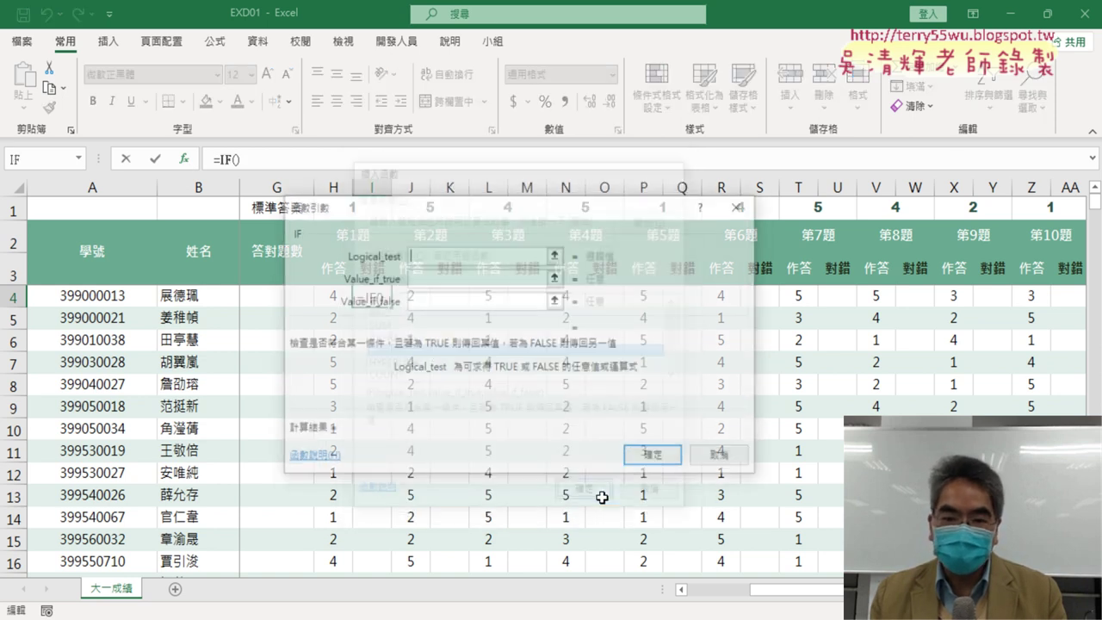
Step: Fill the IF arguments: Logical_test H1=H4, Value_if_true 10, Value_if_false 0
{"action": "left_click_drag", "start_coordinate": [528, 199], "coordinate": [763, 212]}
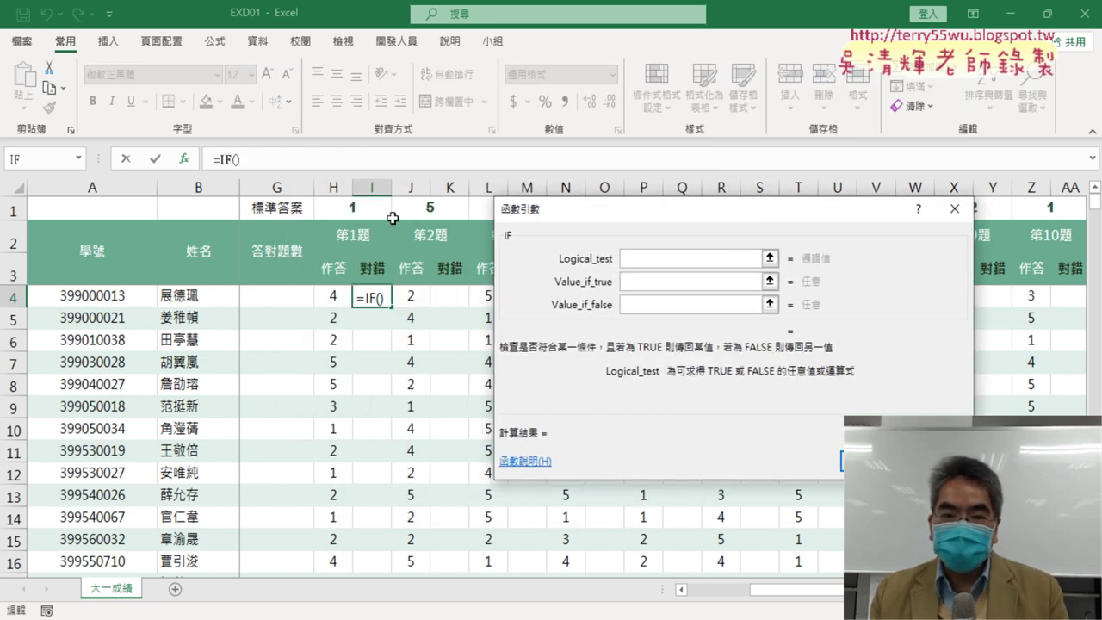
{"action": "left_click", "coordinate": [368, 207]}
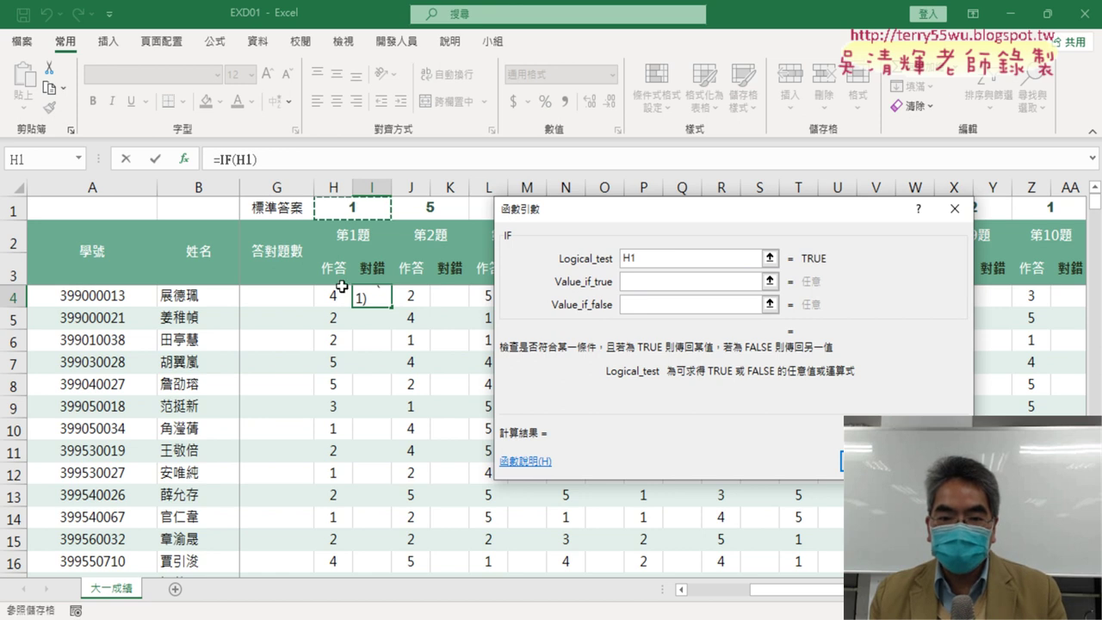
{"action": "type", "text": "="}
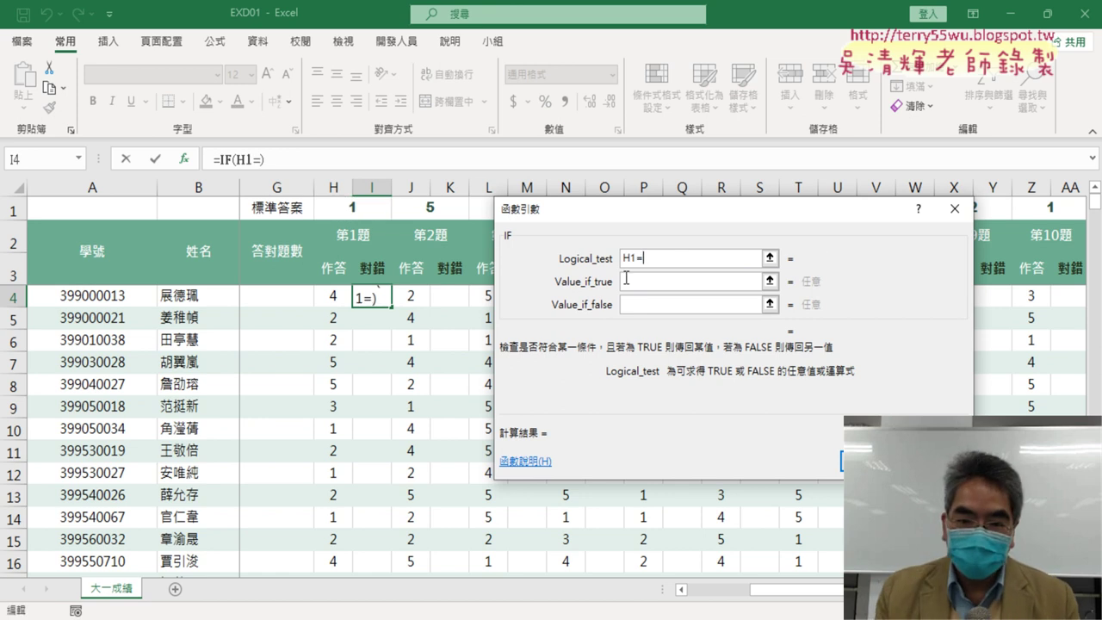
{"action": "left_click", "coordinate": [331, 302]}
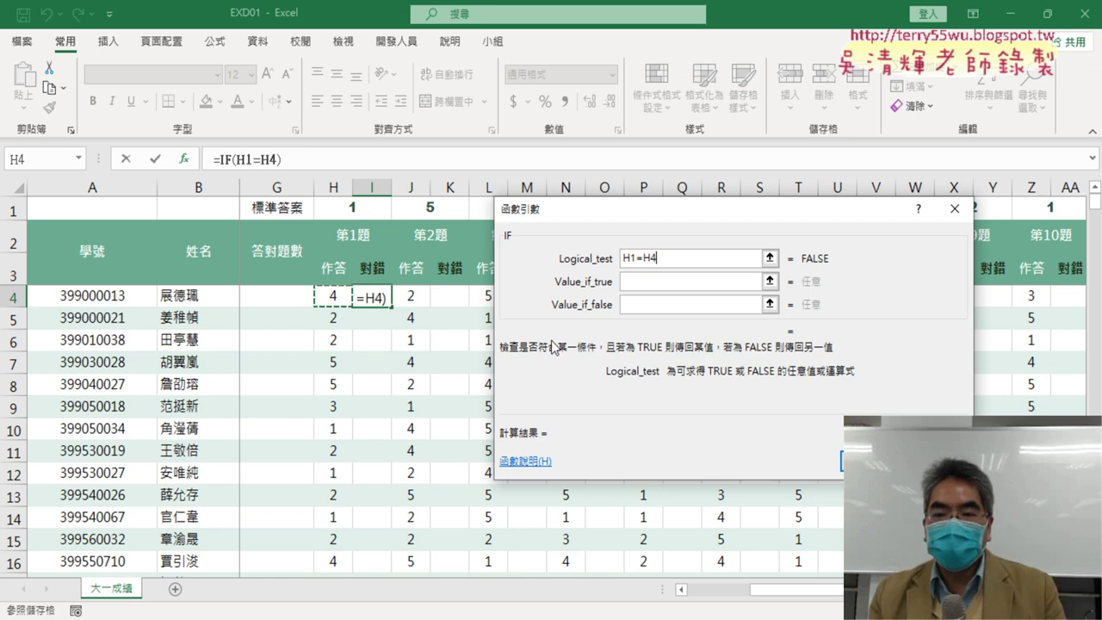
{"action": "left_click", "coordinate": [660, 283]}
{"action": "left_click", "coordinate": [660, 282]}
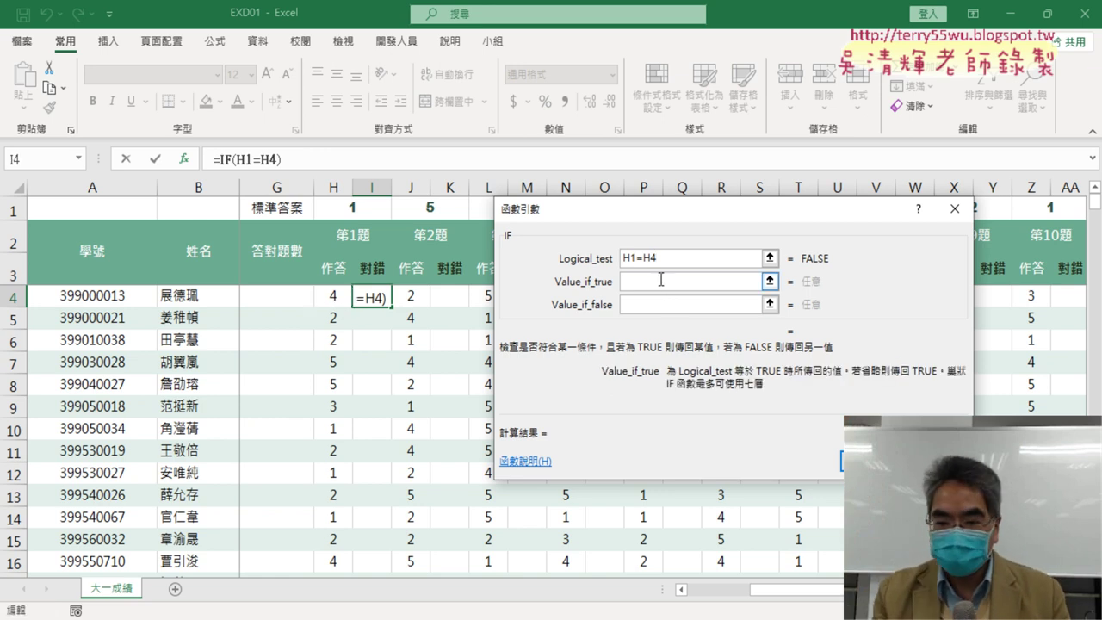
{"action": "type", "text": "10"}
{"action": "left_click", "coordinate": [658, 305]}
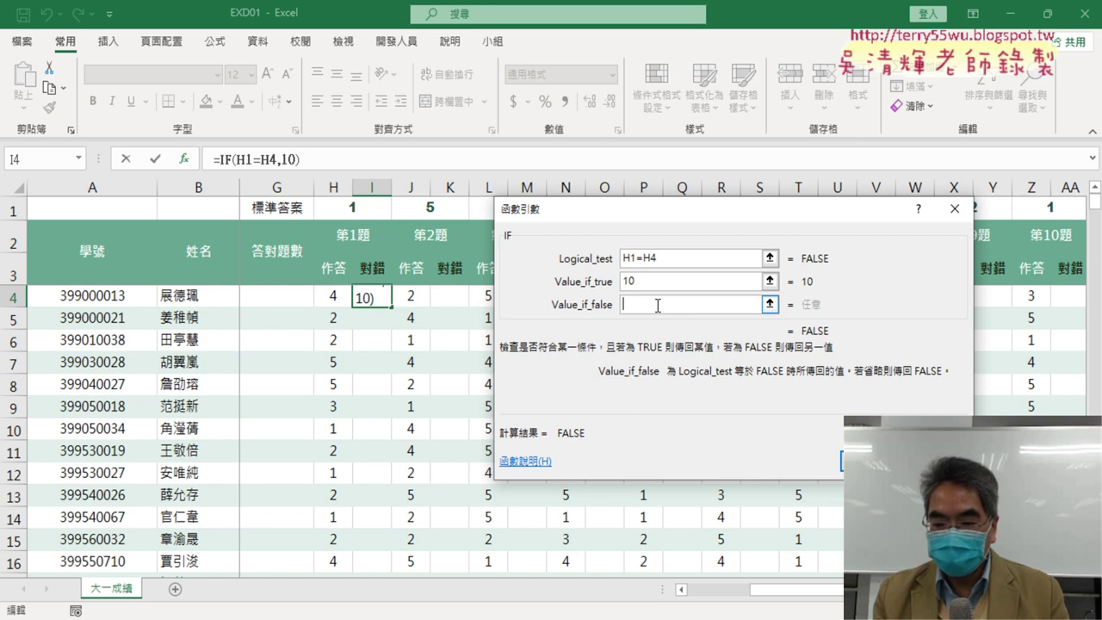
{"action": "type", "text": "0"}
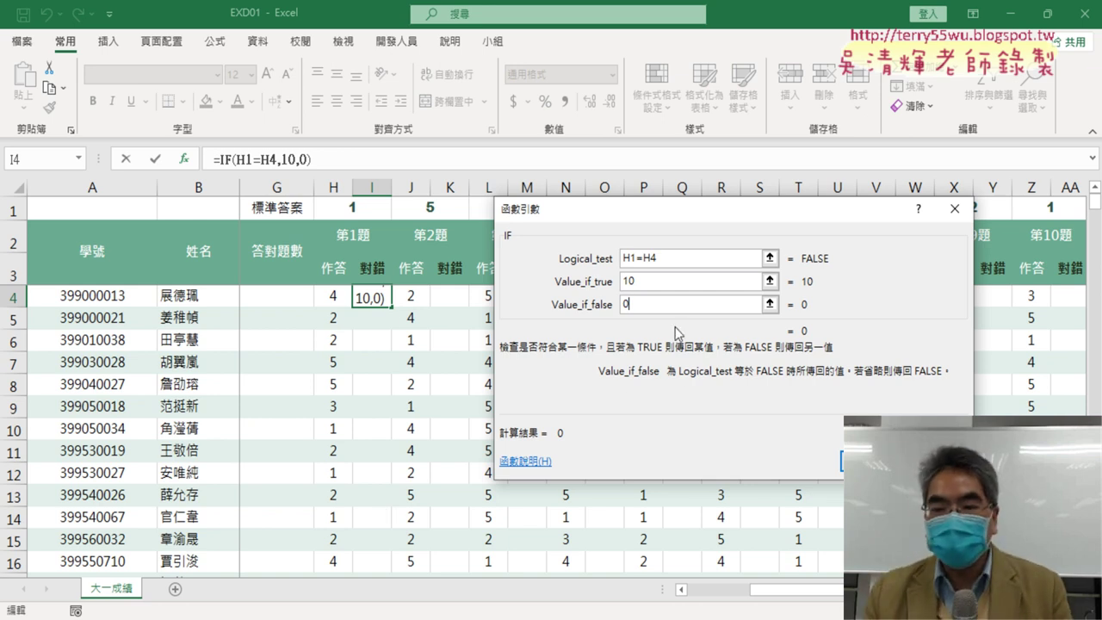
{"action": "left_click", "coordinate": [631, 258]}
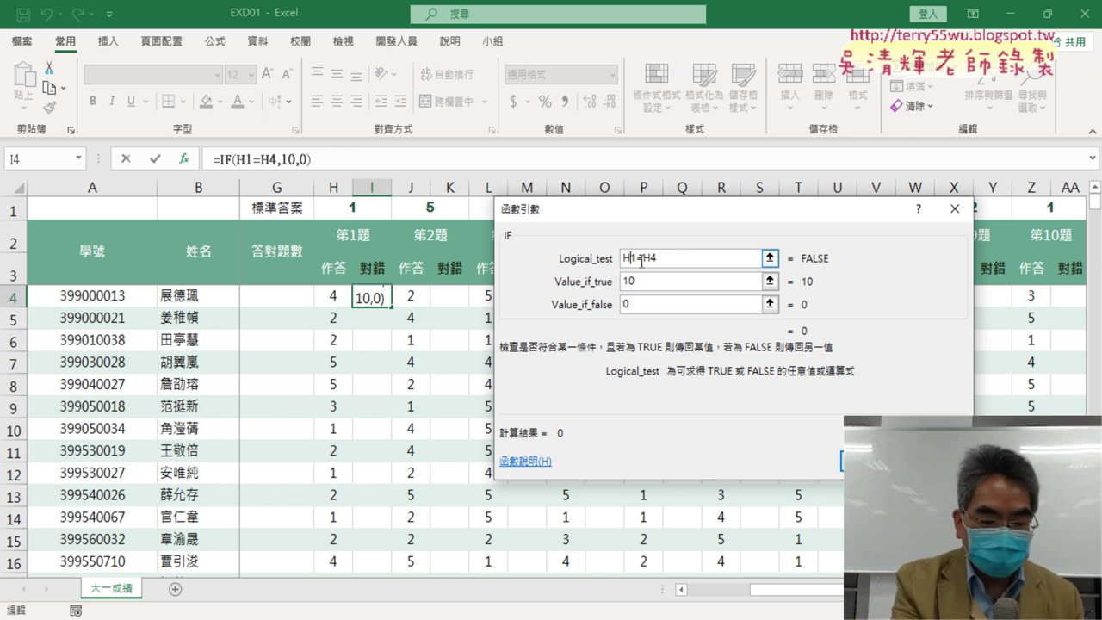
Step: Lock the answer row so the test reads H$1=H4
{"action": "type", "text": "$"}
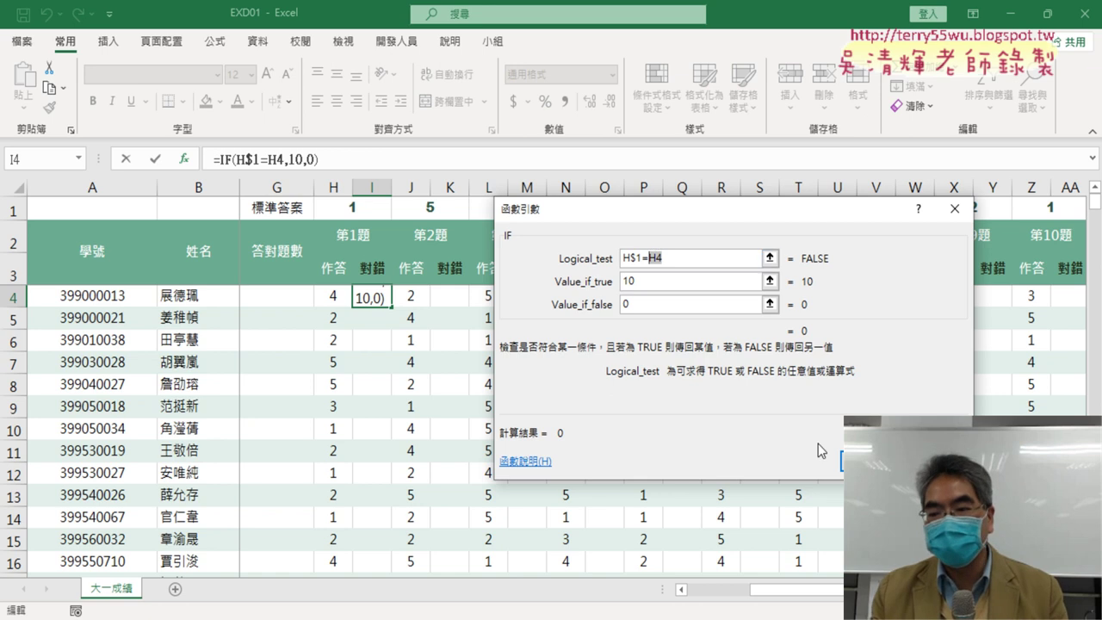
Step: Confirm =IF(H$1=H4,10,0) in I4 and fill it down column I for every student
{"action": "left_click", "coordinate": [869, 462]}
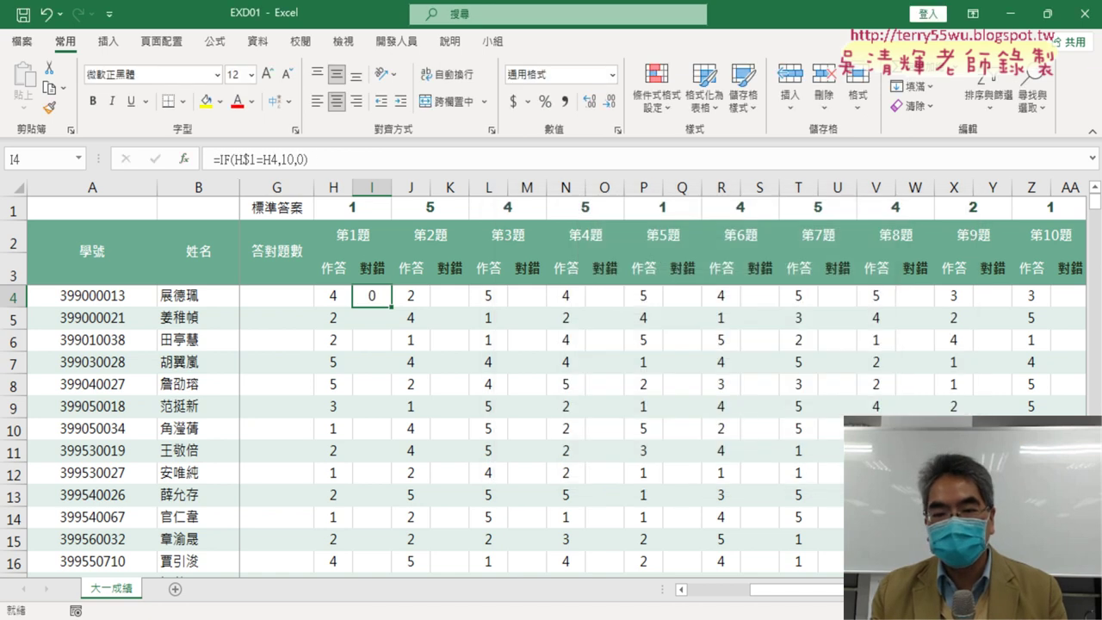
{"action": "double_click", "coordinate": [393, 307]}
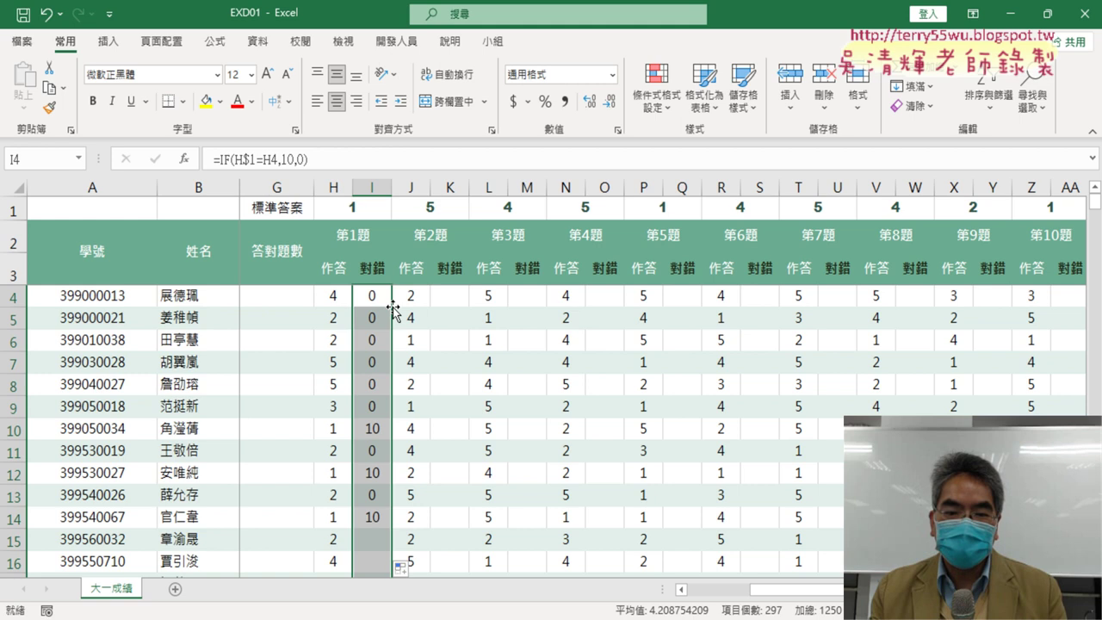
{"action": "scroll", "coordinate": [370, 427], "scroll_direction": "down", "scroll_amount": 3}
{"action": "scroll", "coordinate": [370, 427], "scroll_direction": "down", "scroll_amount": 2}
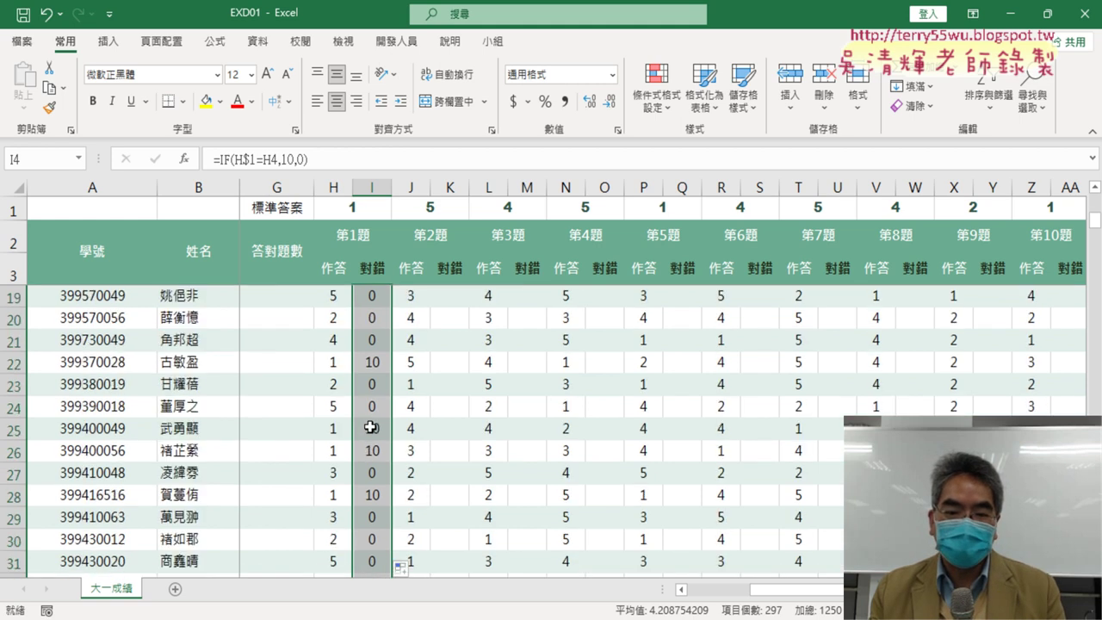
{"action": "scroll", "coordinate": [370, 427], "scroll_direction": "up", "scroll_amount": 1}
{"action": "scroll", "coordinate": [371, 427], "scroll_direction": "up", "scroll_amount": 4}
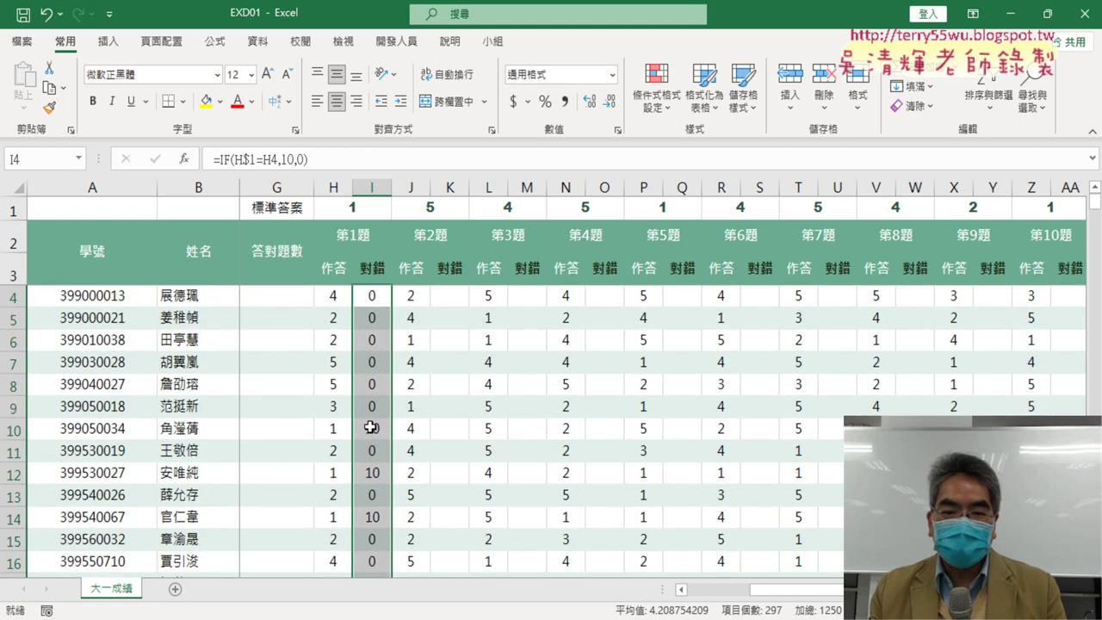
{"action": "left_click", "coordinate": [375, 291]}
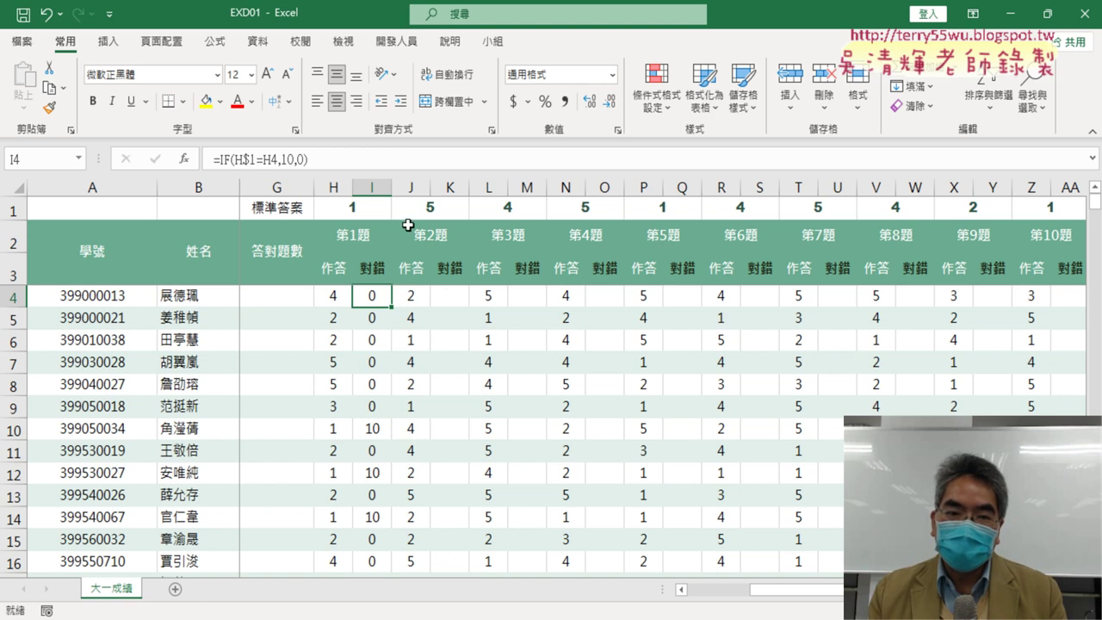
{"action": "left_click_drag", "start_coordinate": [307, 160], "coordinate": [213, 159]}
{"action": "right_click", "coordinate": [264, 162]}
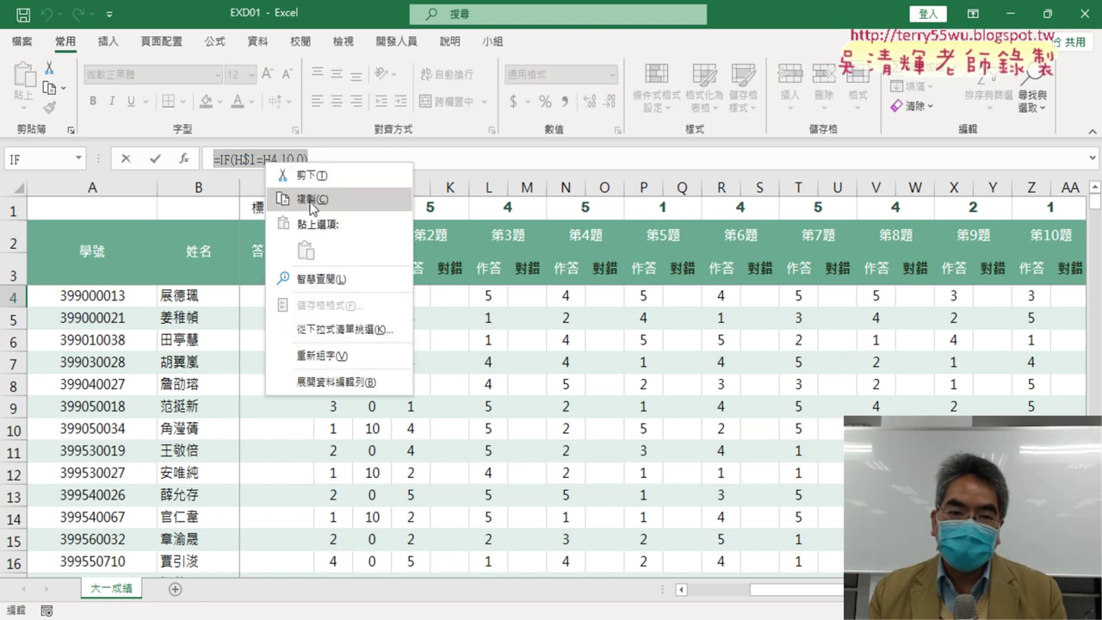
{"action": "left_click", "coordinate": [312, 198]}
{"action": "key", "text": "Escape"}
{"action": "left_click", "coordinate": [460, 295]}
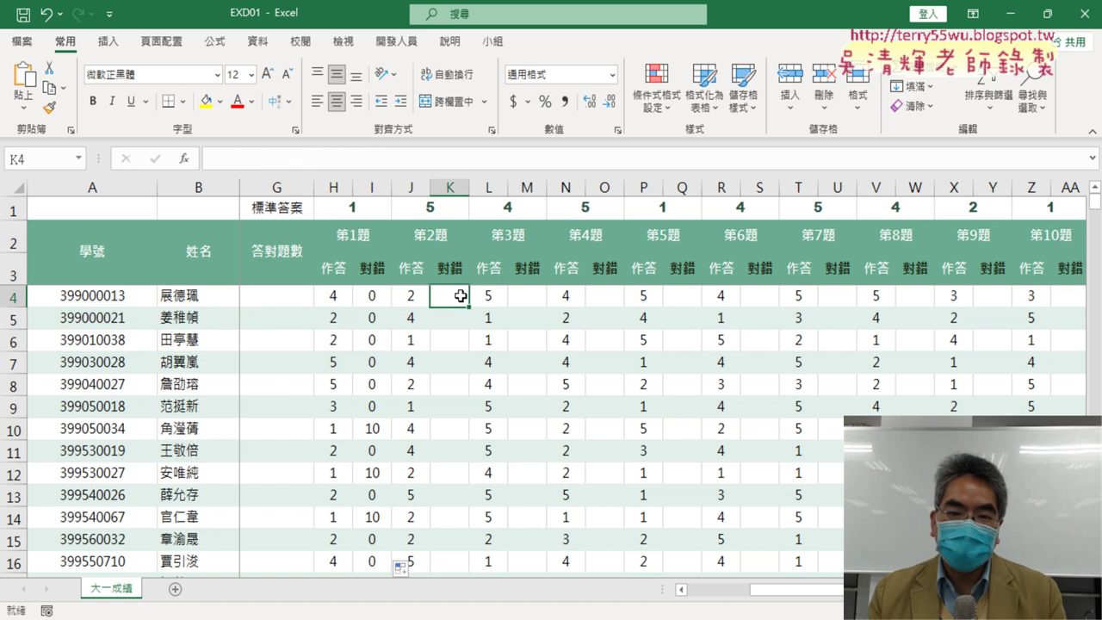
{"action": "left_click", "coordinate": [276, 160]}
{"action": "right_click", "coordinate": [274, 161]}
{"action": "left_click", "coordinate": [312, 254]}
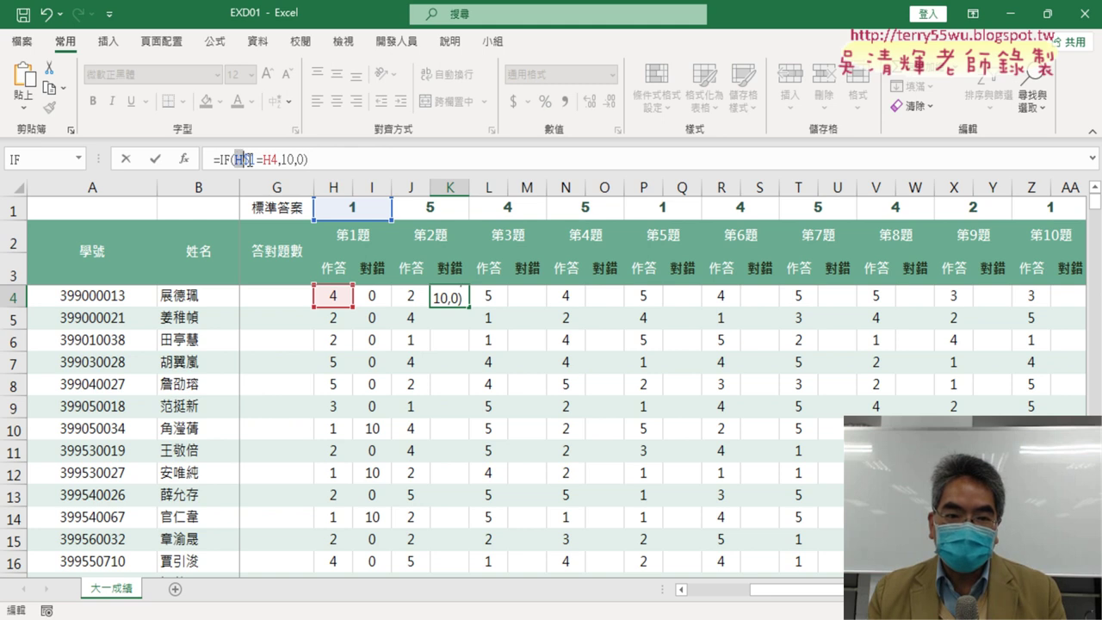
{"action": "left_click", "coordinate": [446, 213]}
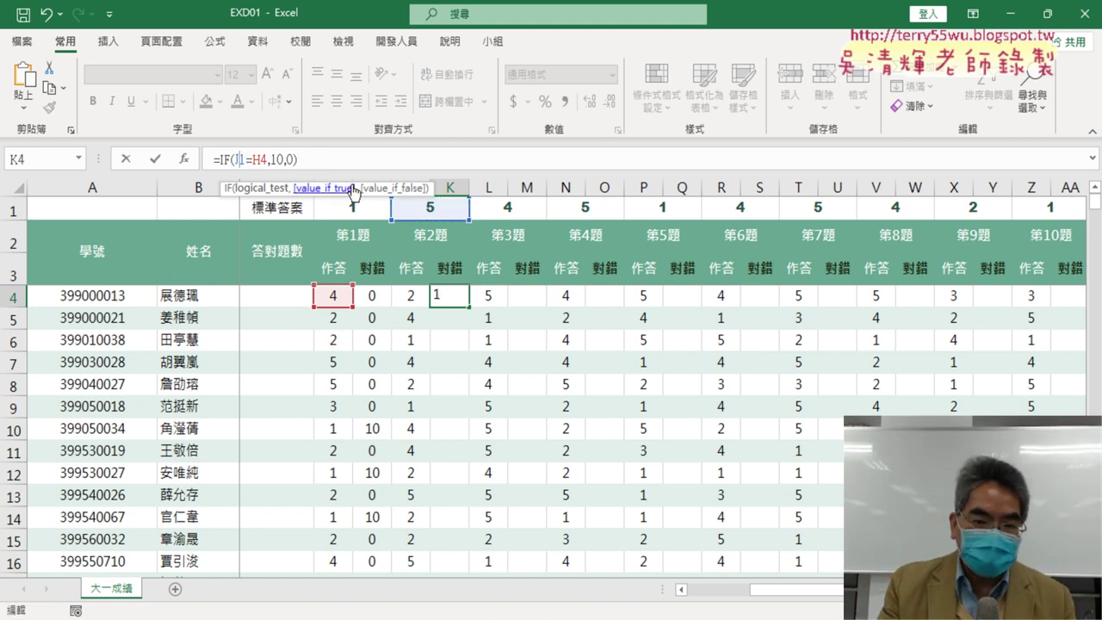
{"action": "type", "text": "$"}
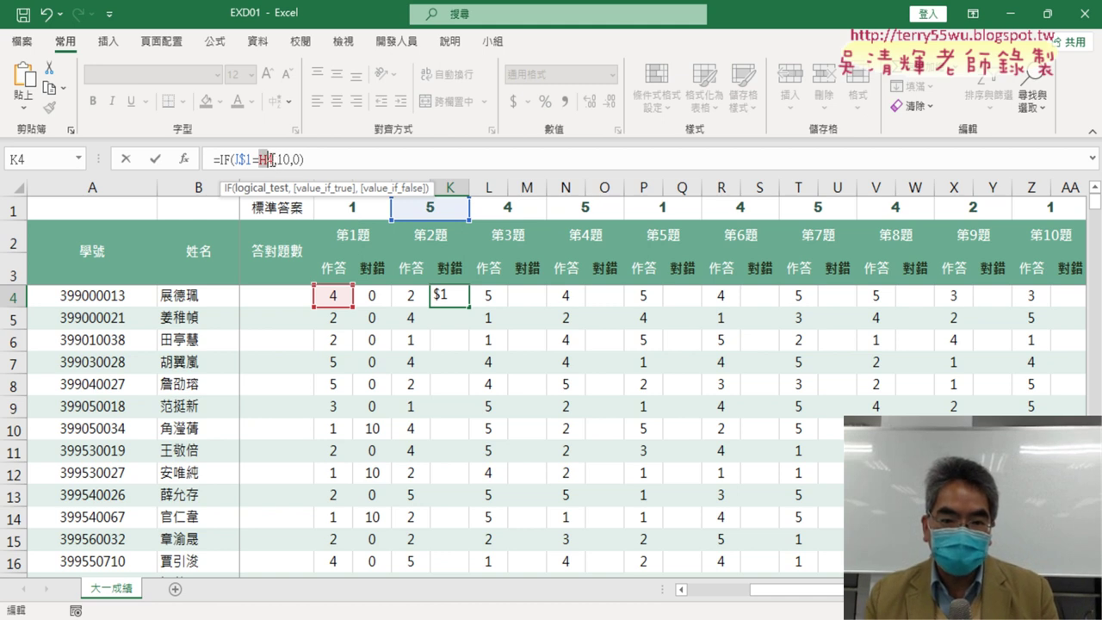
{"action": "left_click", "coordinate": [274, 160]}
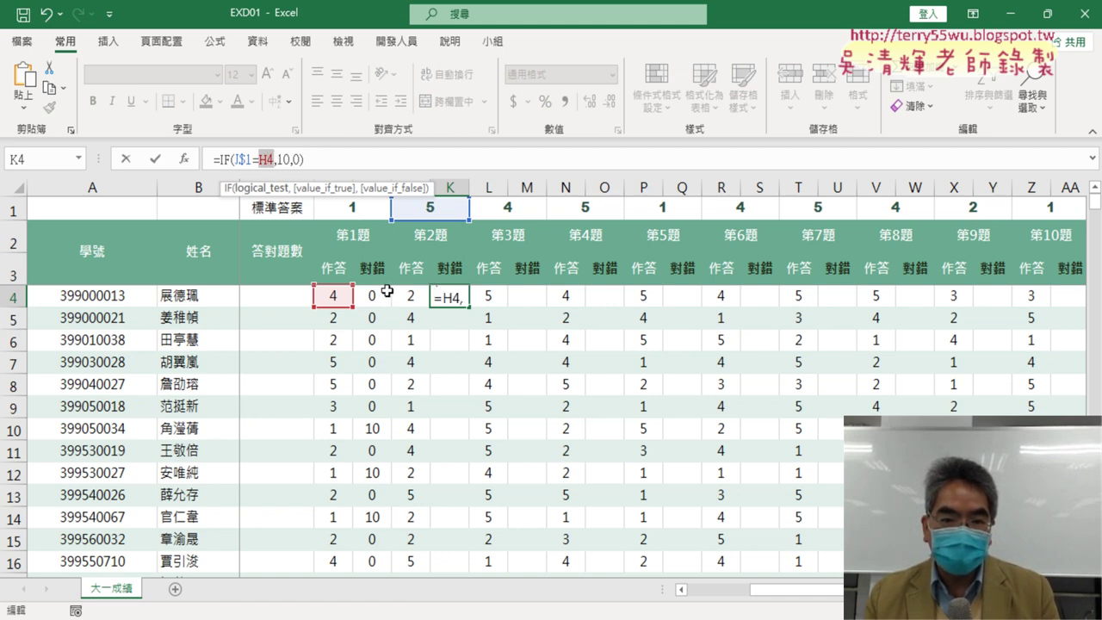
{"action": "left_click", "coordinate": [411, 295]}
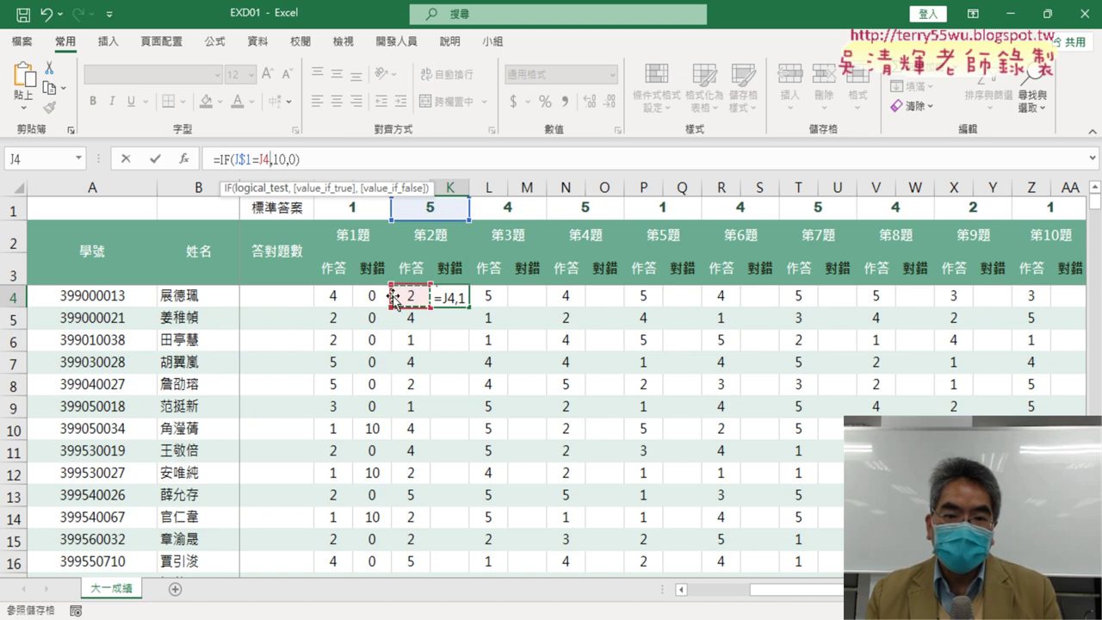
{"action": "left_click", "coordinate": [155, 159]}
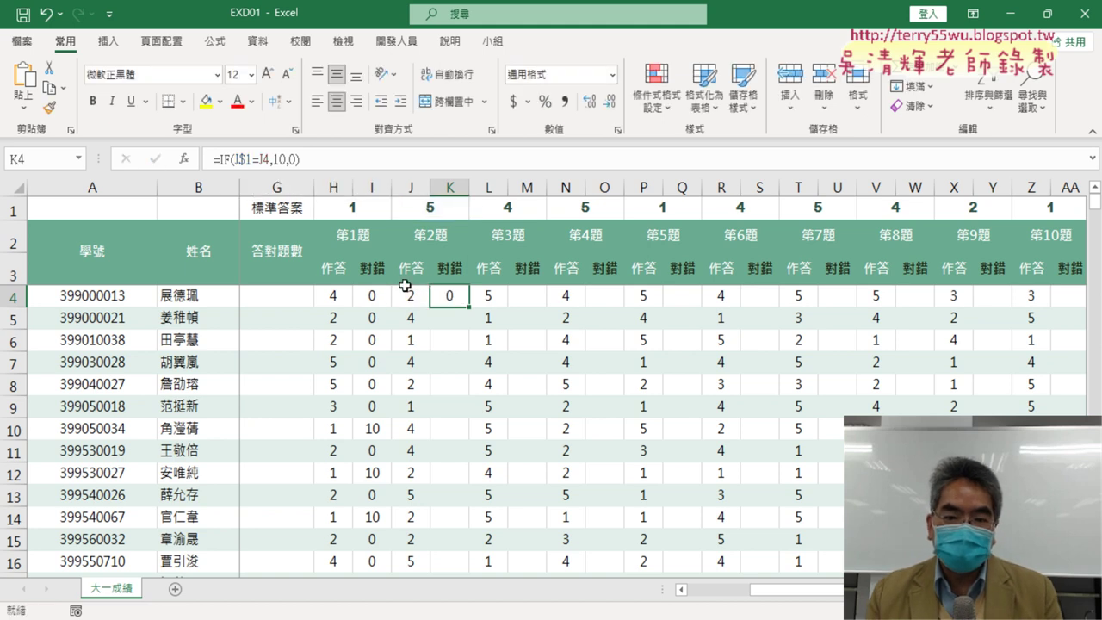
{"action": "double_click", "coordinate": [472, 308]}
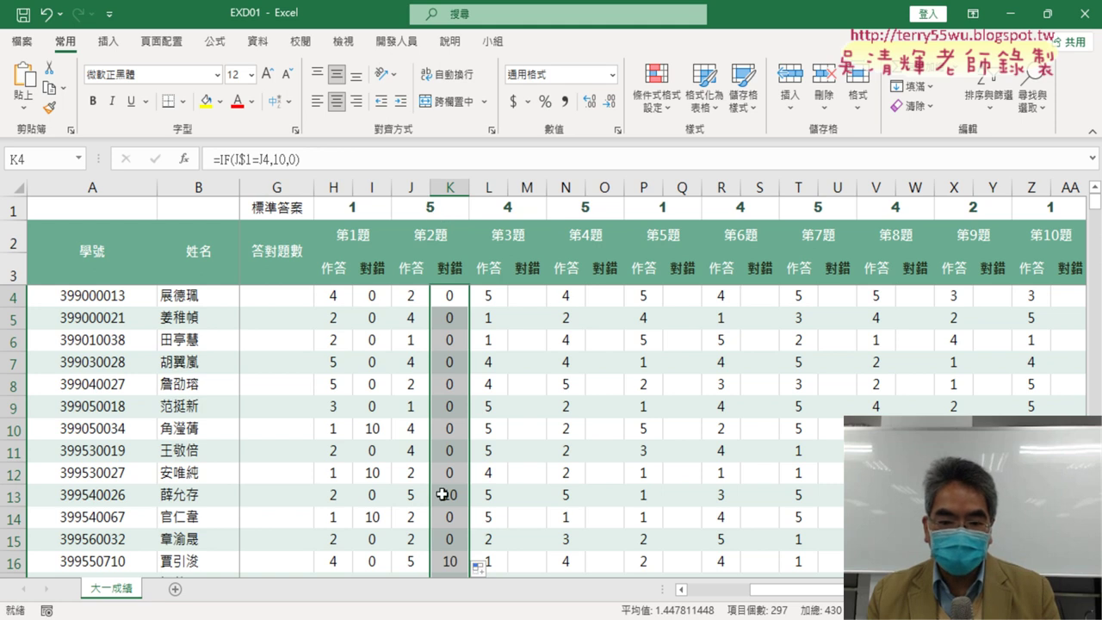
{"action": "scroll", "coordinate": [442, 494], "scroll_direction": "down", "scroll_amount": 2}
{"action": "scroll", "coordinate": [442, 494], "scroll_direction": "up", "scroll_amount": 2}
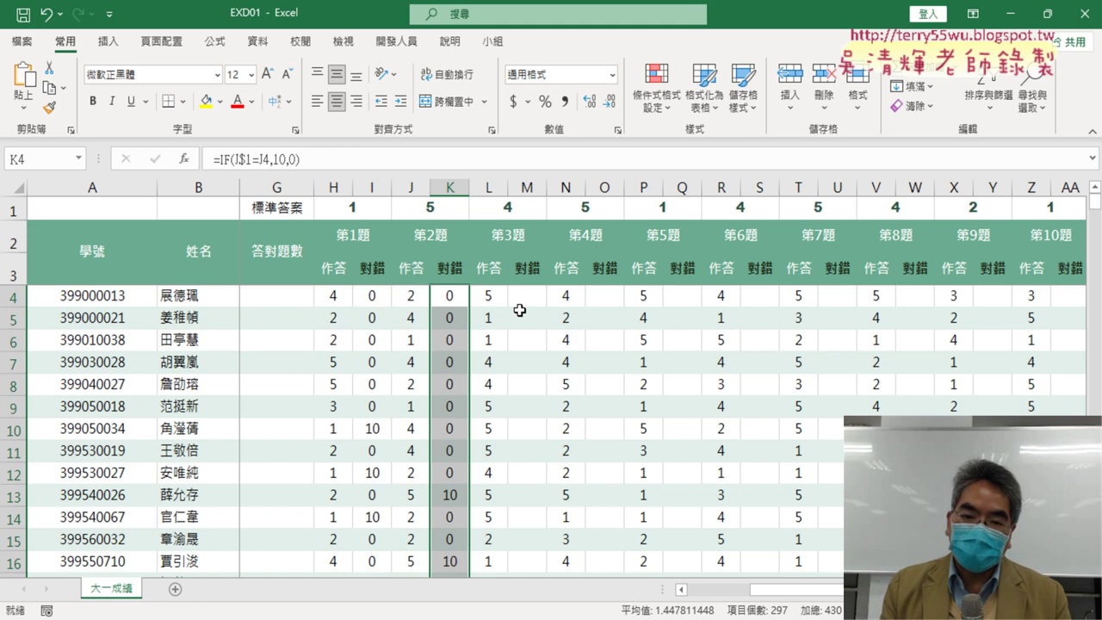
{"action": "key", "text": "Delete"}
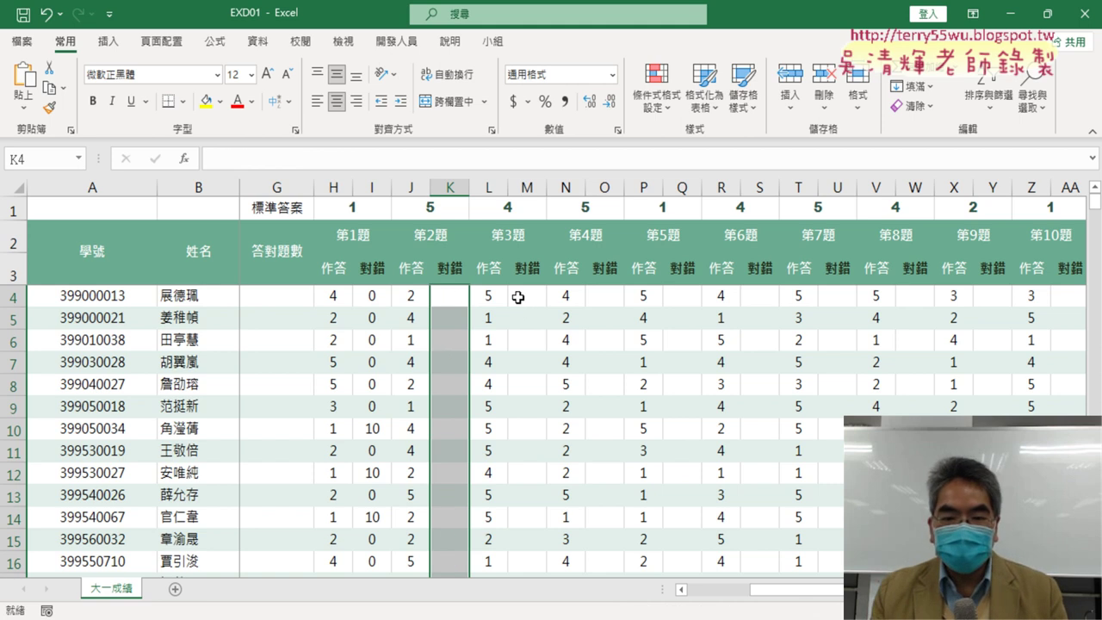
Step: Copy the I4 scoring formula into K4 and fill it down the 第2題 對錯 column
{"action": "left_click", "coordinate": [371, 295]}
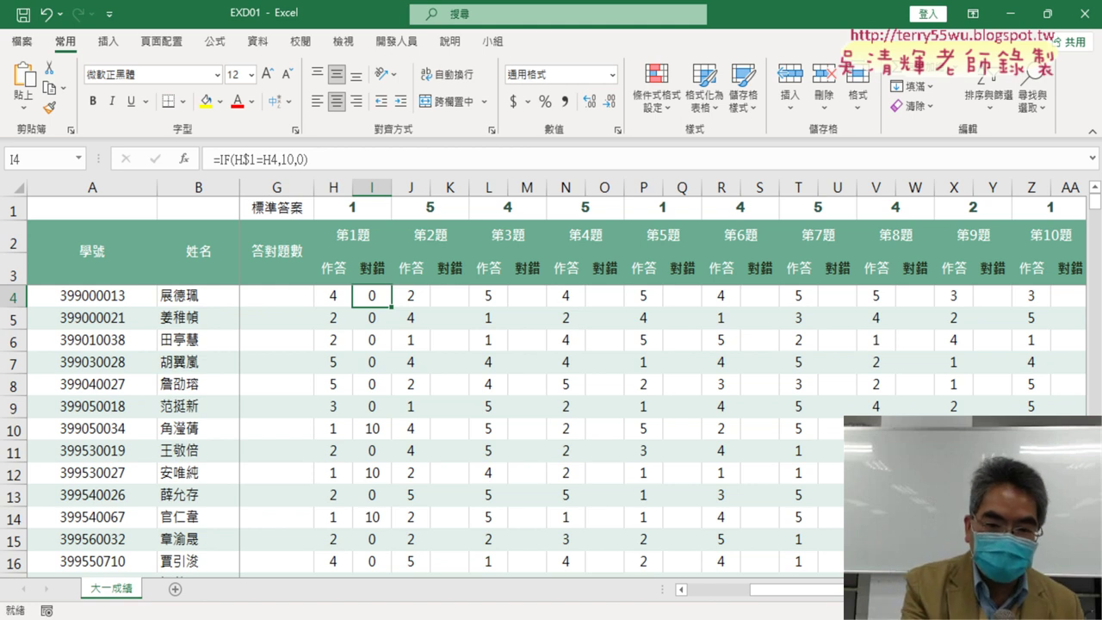
{"action": "key", "text": "ctrl+c"}
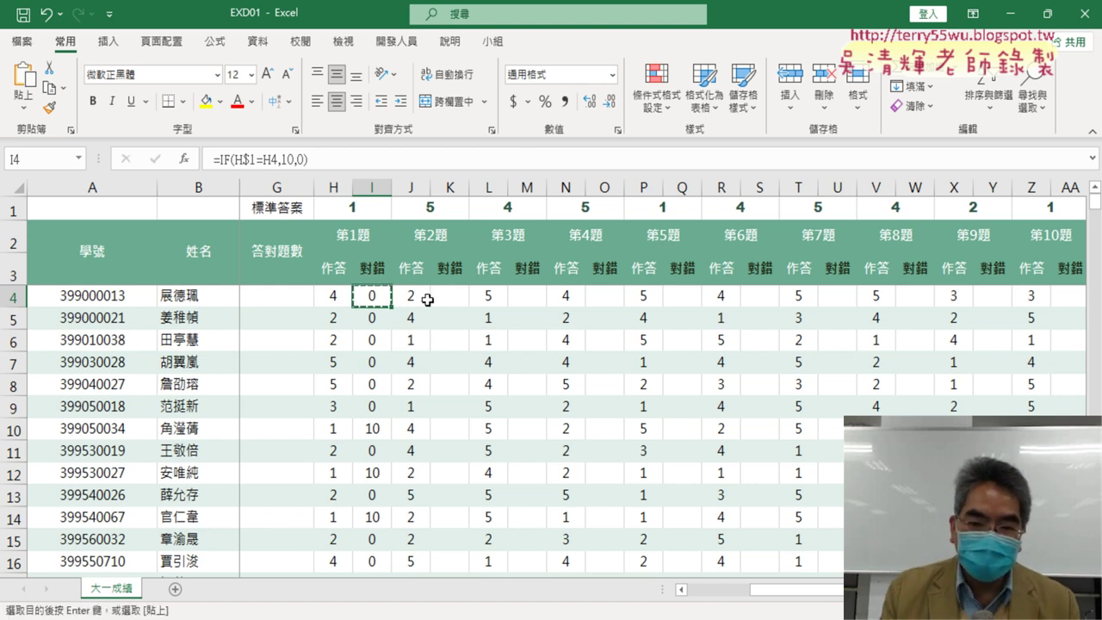
{"action": "left_click", "coordinate": [441, 295]}
{"action": "key", "text": "ctrl+v"}
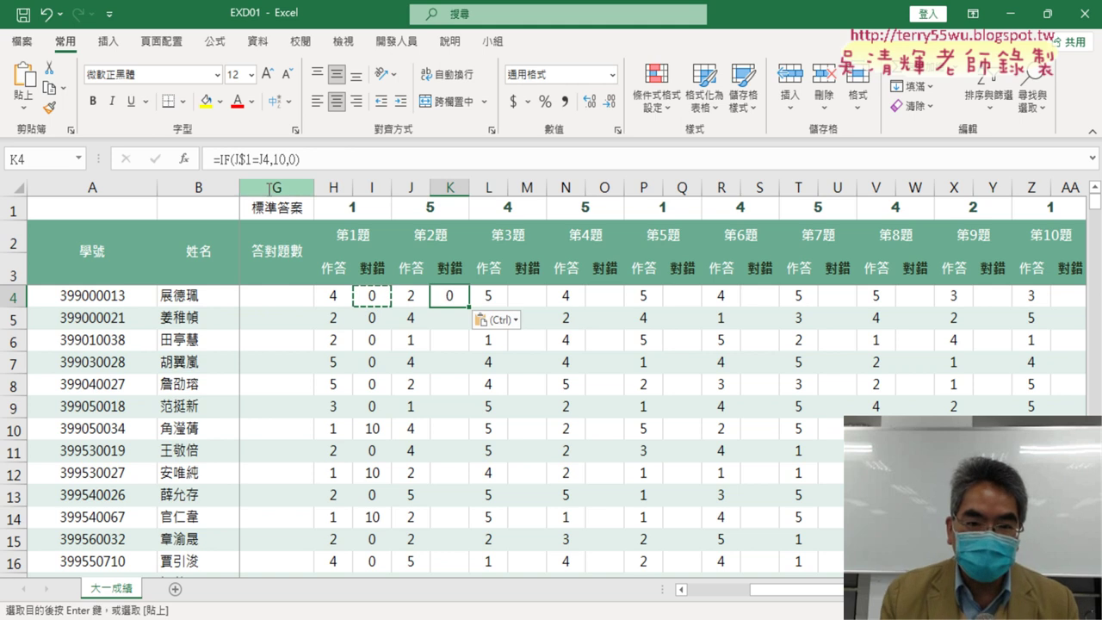
{"action": "double_click", "coordinate": [469, 306]}
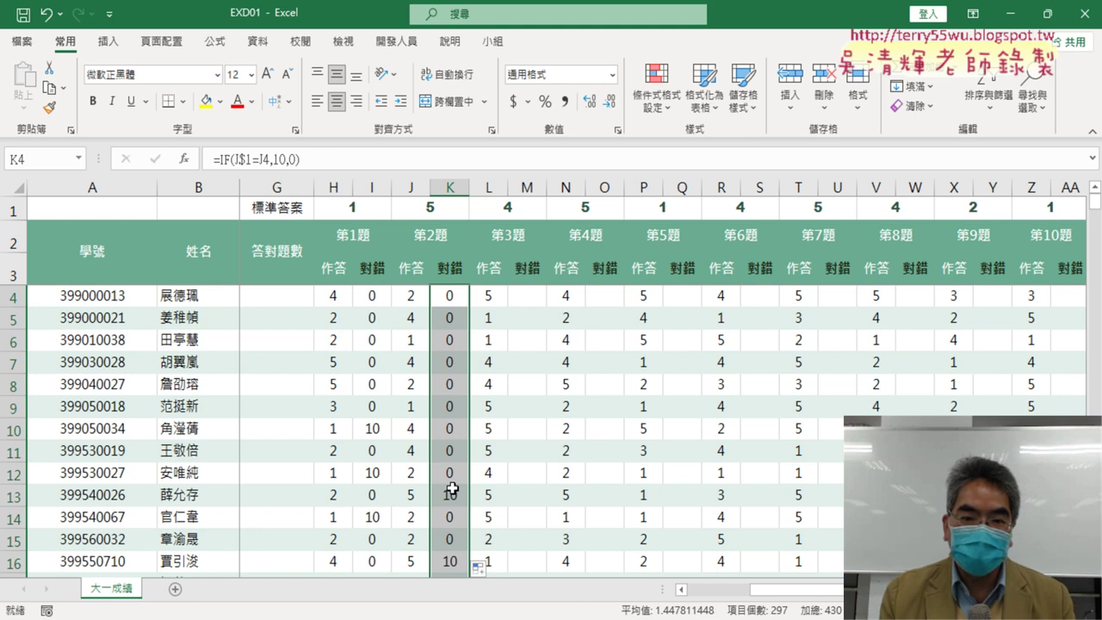
Step: Paste the I4 formula into K4 and M4, filling M down as =IF(L$1=L4,10,0)
{"action": "left_click", "coordinate": [364, 296]}
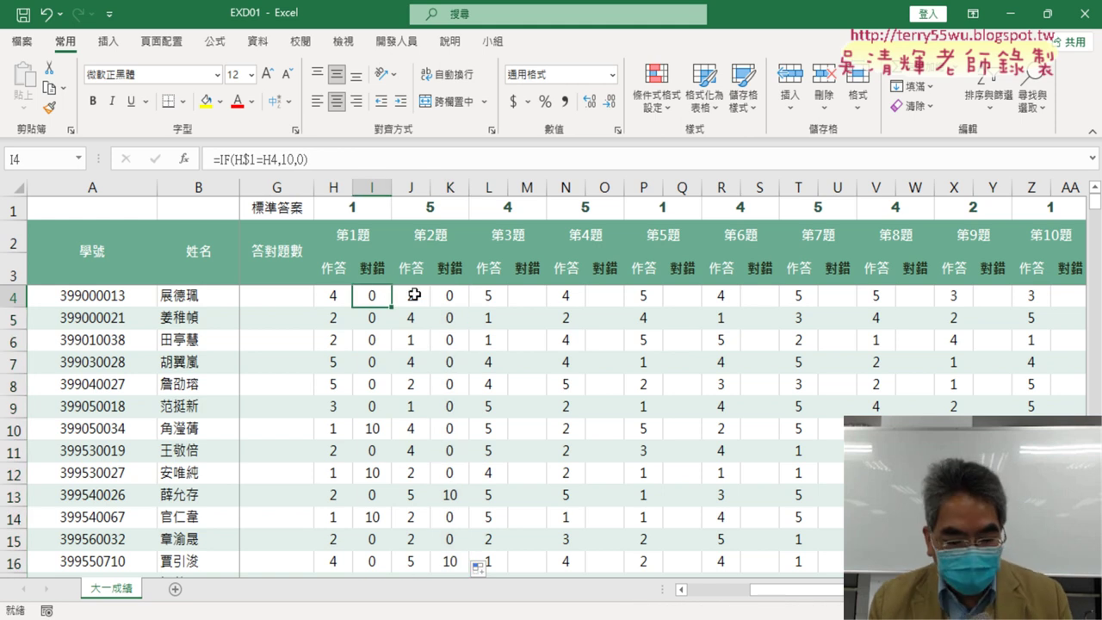
{"action": "key", "text": "ctrl+c"}
{"action": "left_click", "coordinate": [451, 295]}
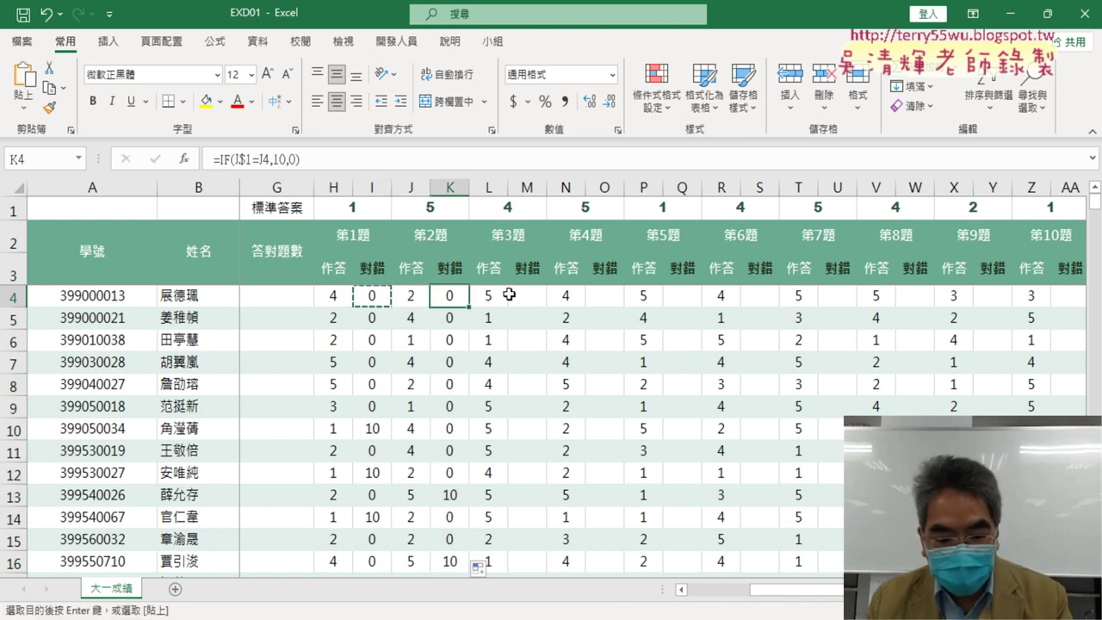
{"action": "key", "text": "ctrl+v"}
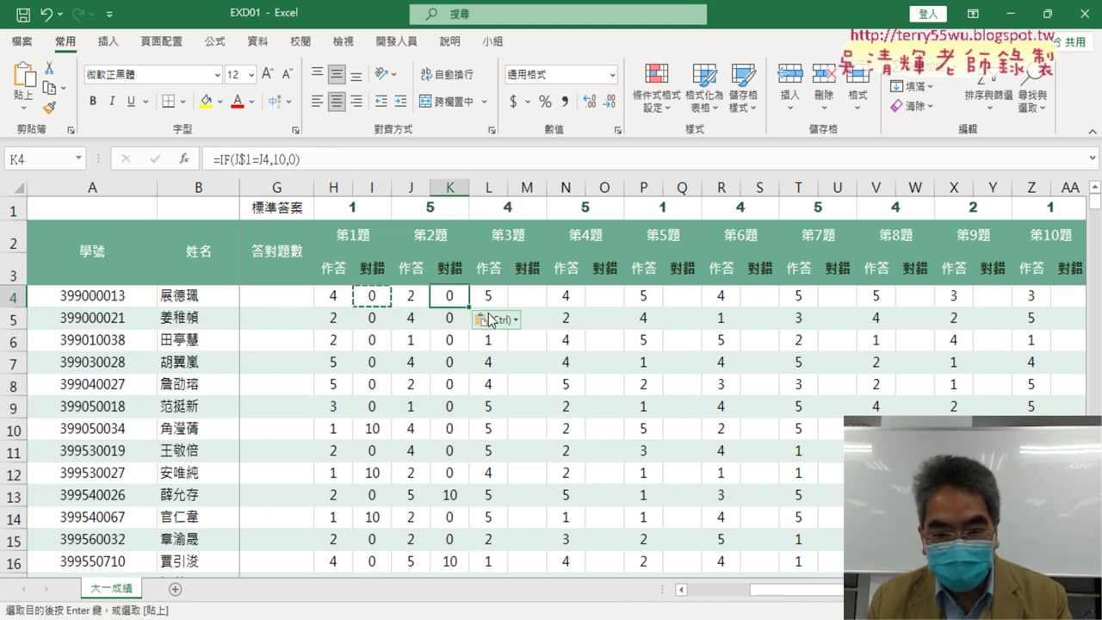
{"action": "left_click", "coordinate": [531, 295]}
{"action": "key", "text": "ctrl+v"}
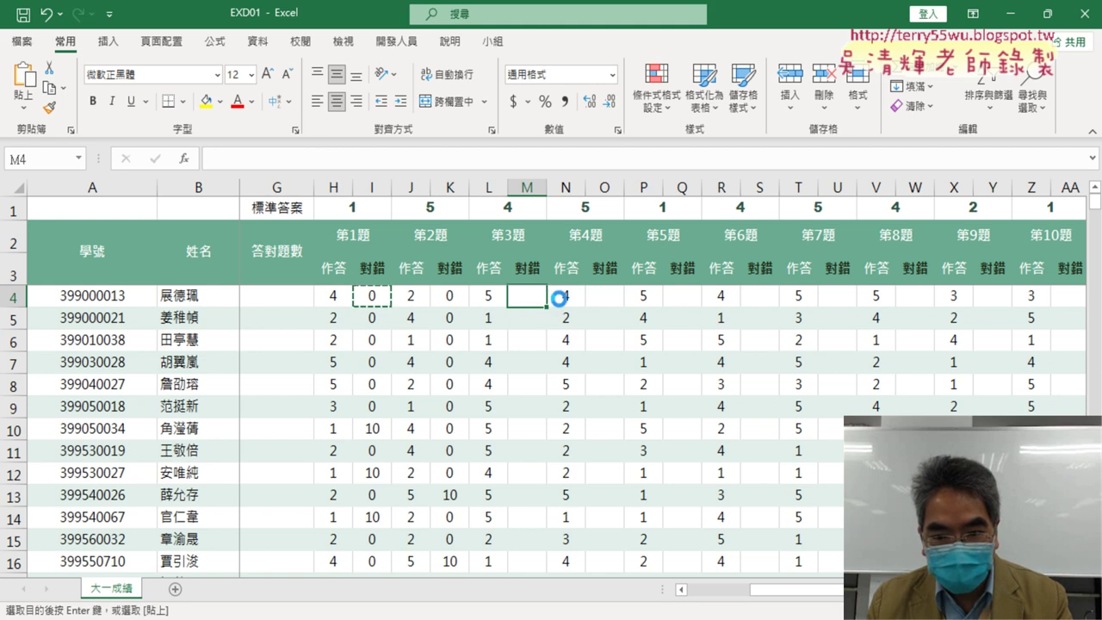
{"action": "double_click", "coordinate": [548, 304]}
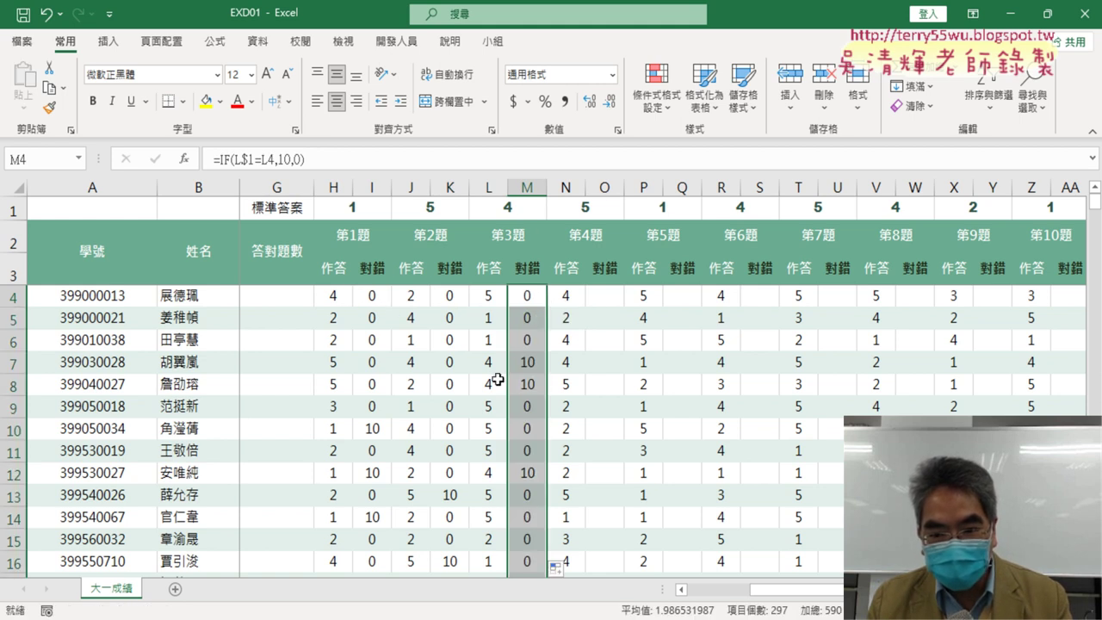
{"action": "left_click", "coordinate": [611, 296]}
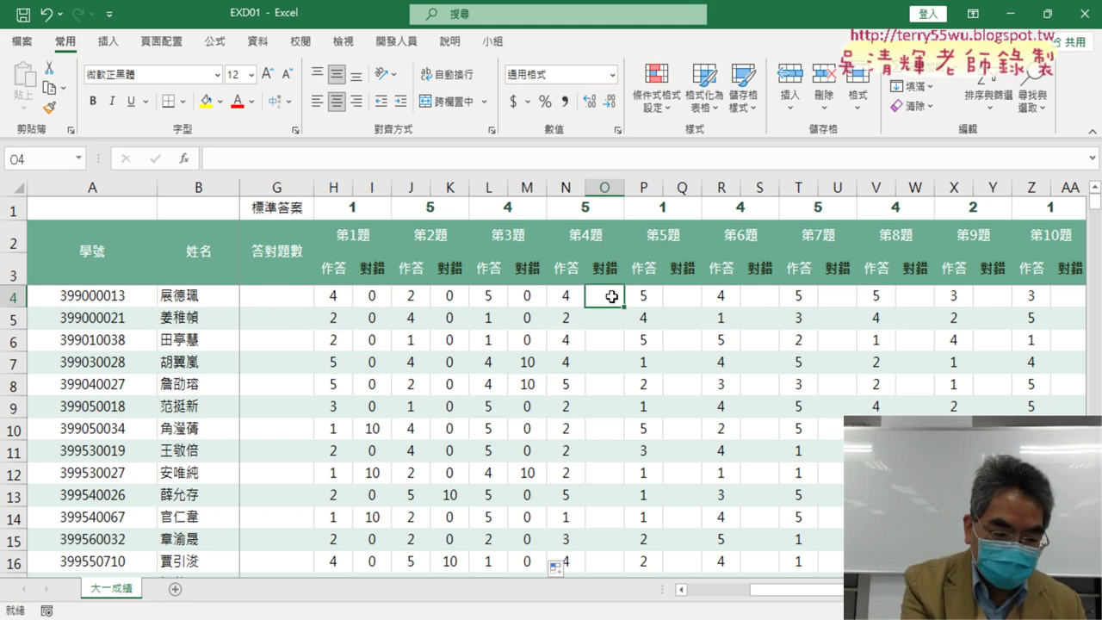
Step: Undo the 第2題 and 第3題 scores, then take the 第1題 對錯 column I4 down to row 300
{"action": "key", "text": "ctrl+z"}
{"action": "key", "text": "ctrl+z"}
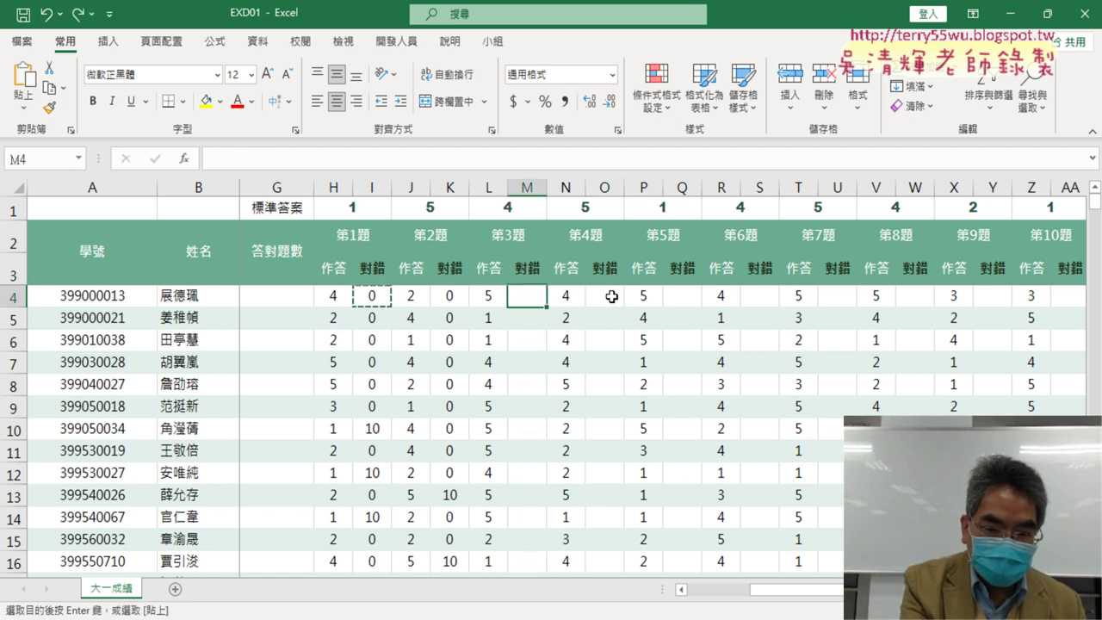
{"action": "key", "text": "ctrl+z"}
{"action": "key", "text": "ctrl+z"}
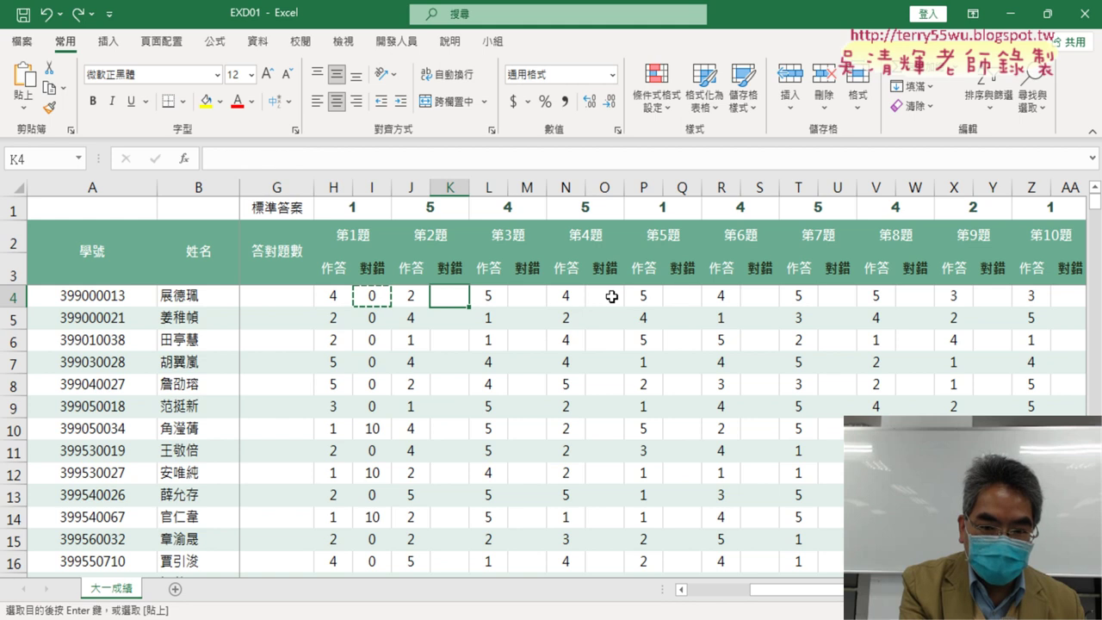
{"action": "left_click", "coordinate": [379, 300]}
{"action": "key", "text": "ctrl+shift+Down"}
{"action": "key", "text": "ctrl+v"}
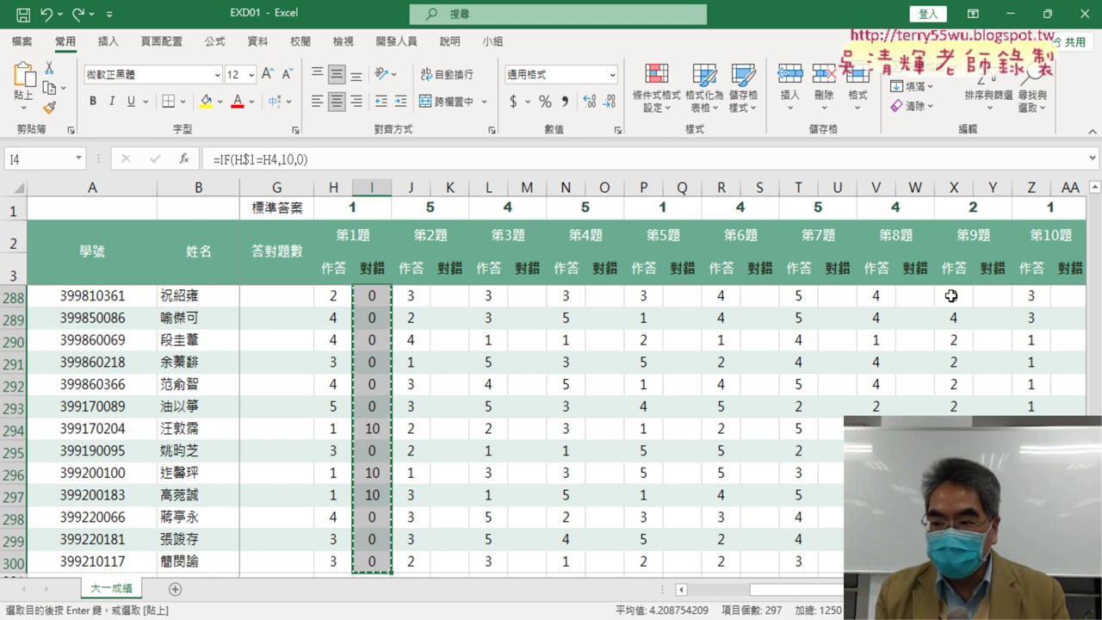
{"action": "key", "text": "ctrl+BackSpace"}
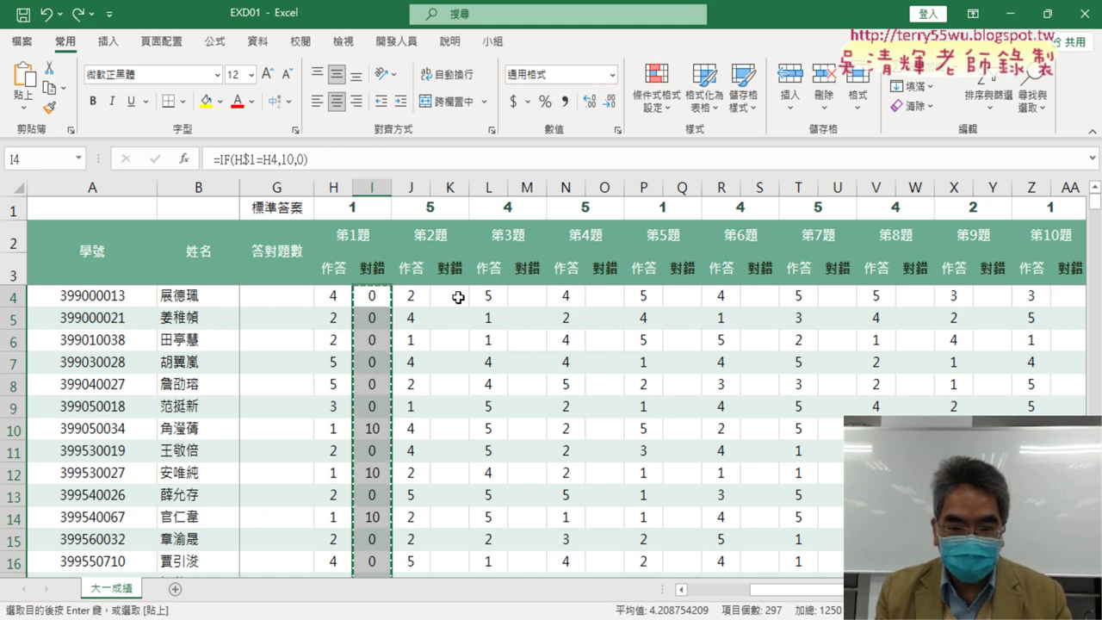
{"action": "left_click", "coordinate": [457, 297]}
{"action": "left_click", "coordinate": [532, 296], "text": "ctrl"}
{"action": "left_click", "coordinate": [608, 300], "text": "ctrl"}
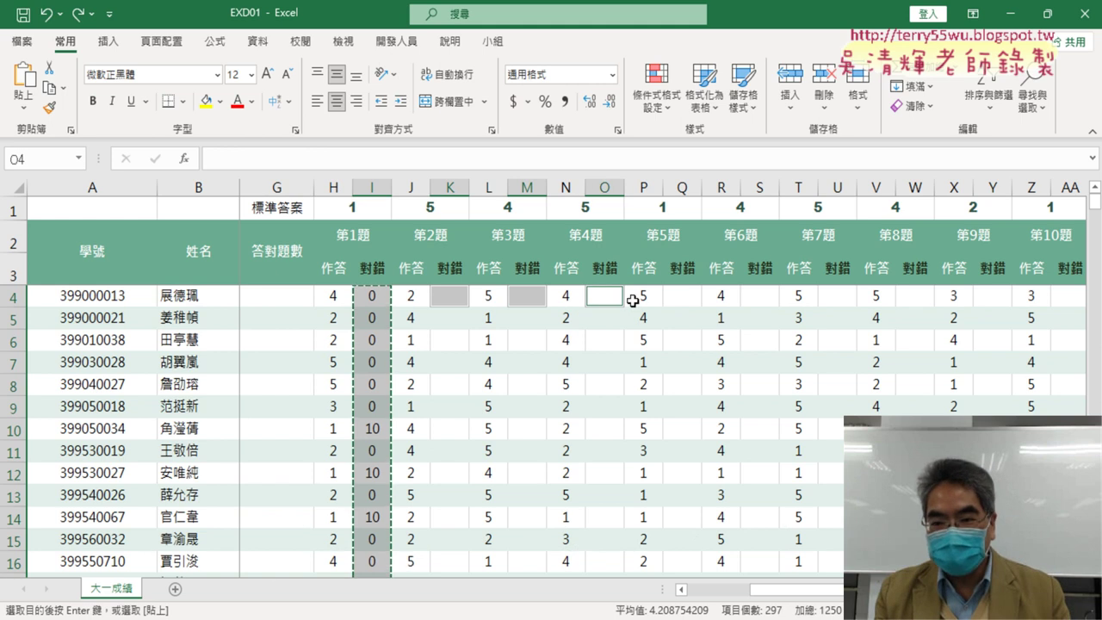
{"action": "left_click", "coordinate": [679, 298], "text": "ctrl"}
{"action": "left_click", "coordinate": [761, 300], "text": "ctrl"}
{"action": "left_click", "coordinate": [836, 297], "text": "ctrl"}
{"action": "left_click", "coordinate": [915, 296], "text": "ctrl"}
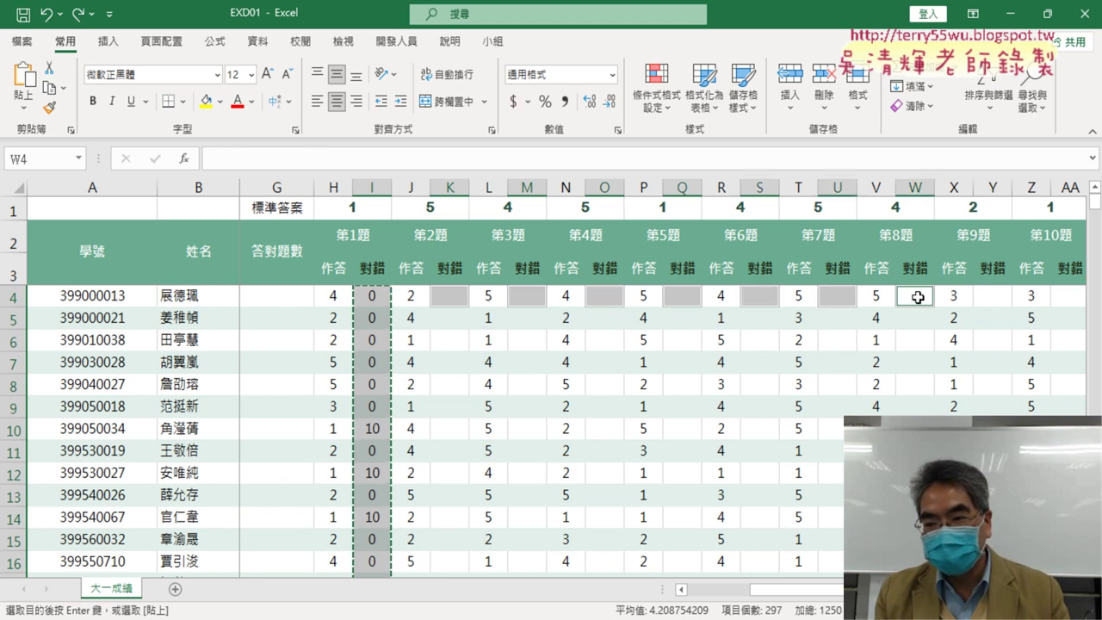
{"action": "left_click", "coordinate": [993, 296], "text": "ctrl"}
{"action": "left_click", "coordinate": [1063, 299], "text": "ctrl"}
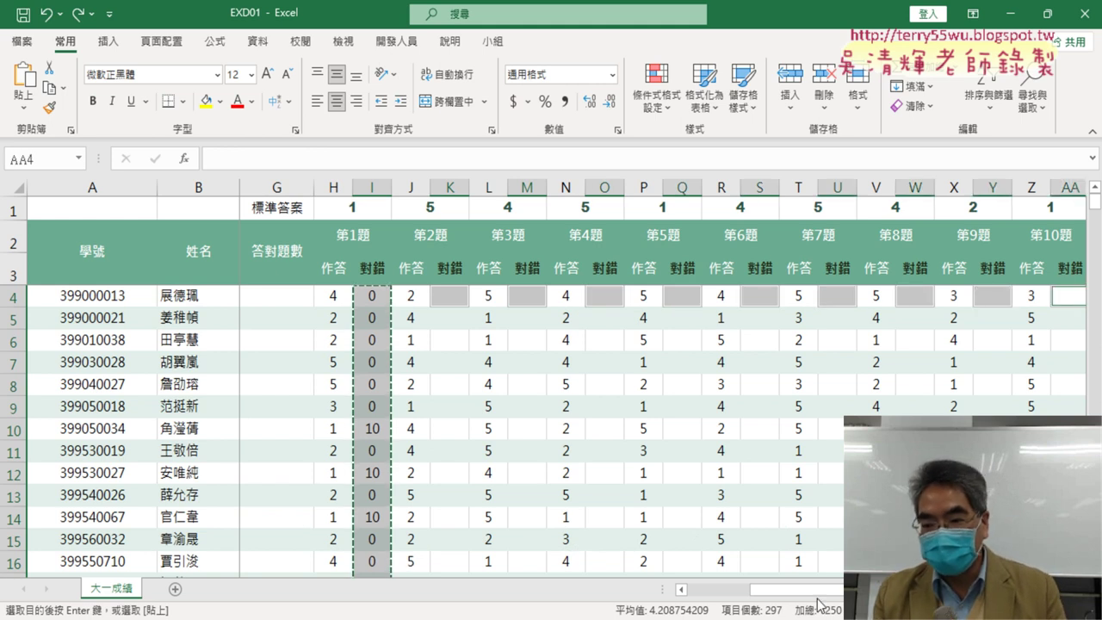
{"action": "left_click_drag", "start_coordinate": [818, 603], "coordinate": [805, 598]}
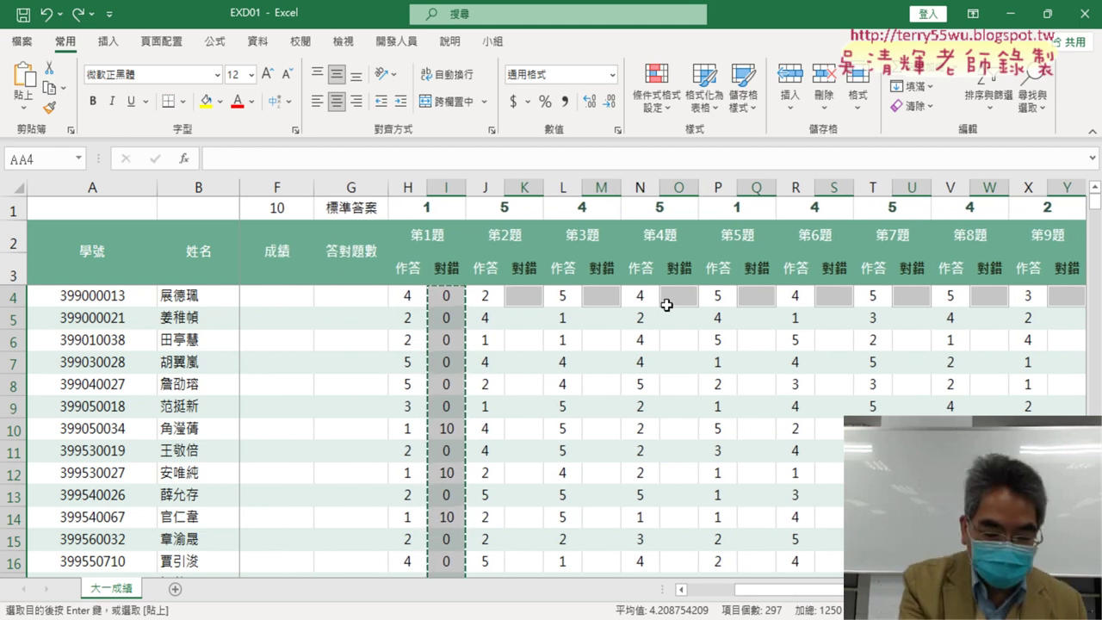
{"action": "key", "text": "ctrl+v"}
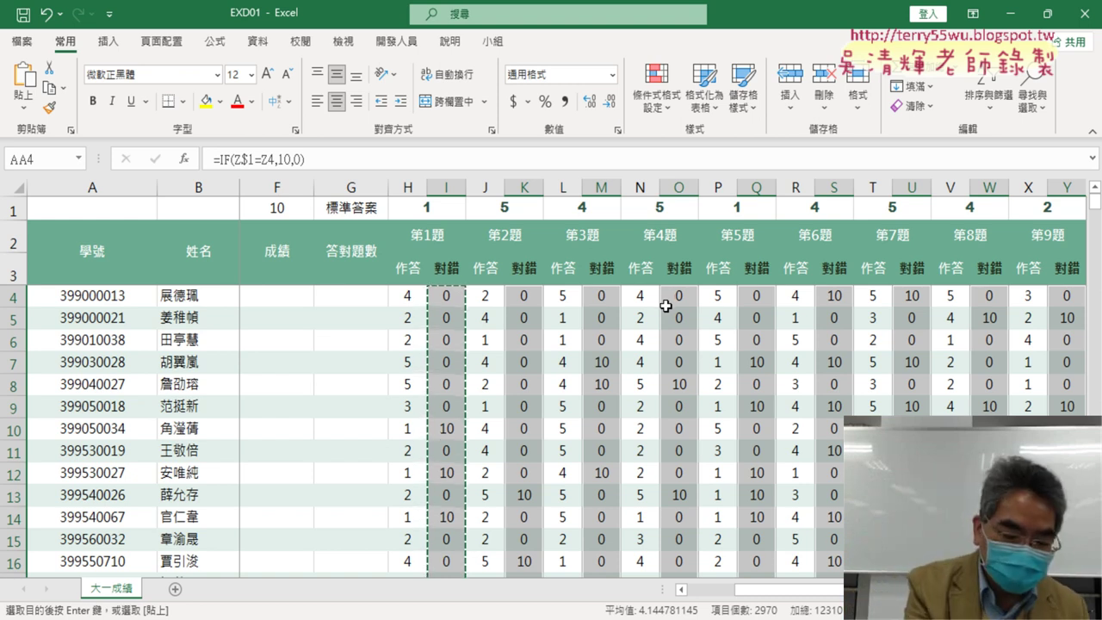
{"action": "key", "text": "ctrl+z"}
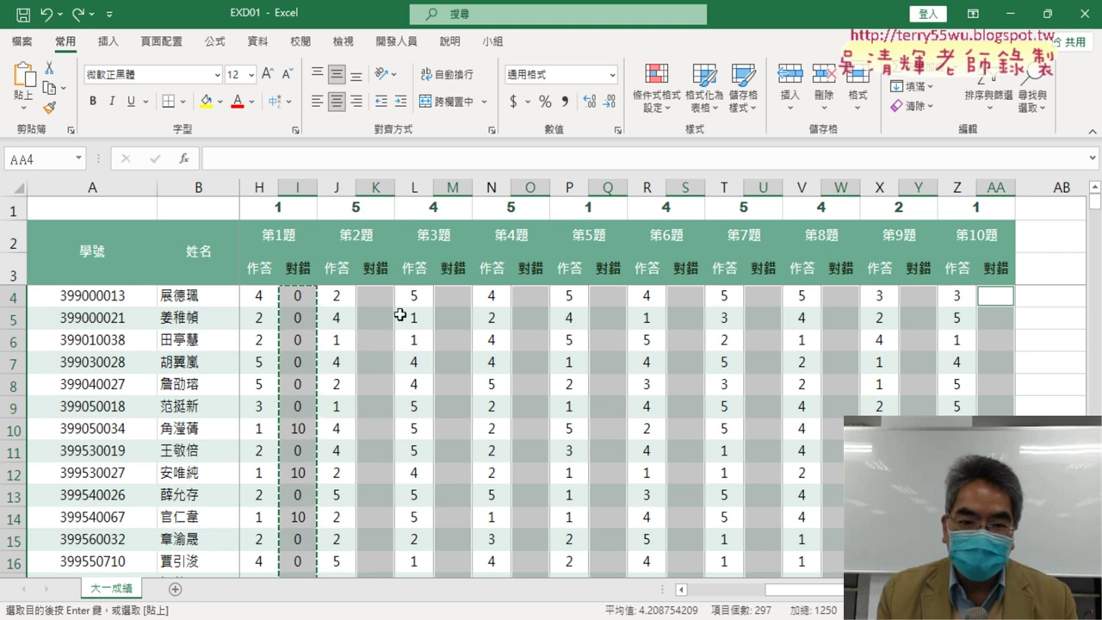
{"action": "left_click", "coordinate": [300, 296]}
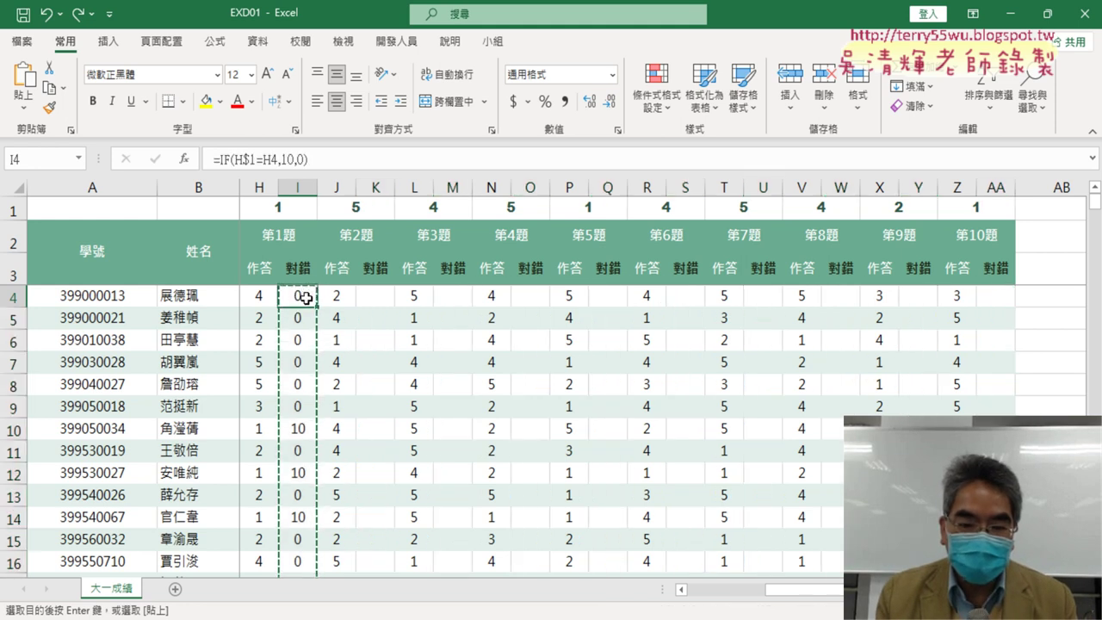
{"action": "key", "text": "ctrl+c"}
{"action": "left_click", "coordinate": [385, 298]}
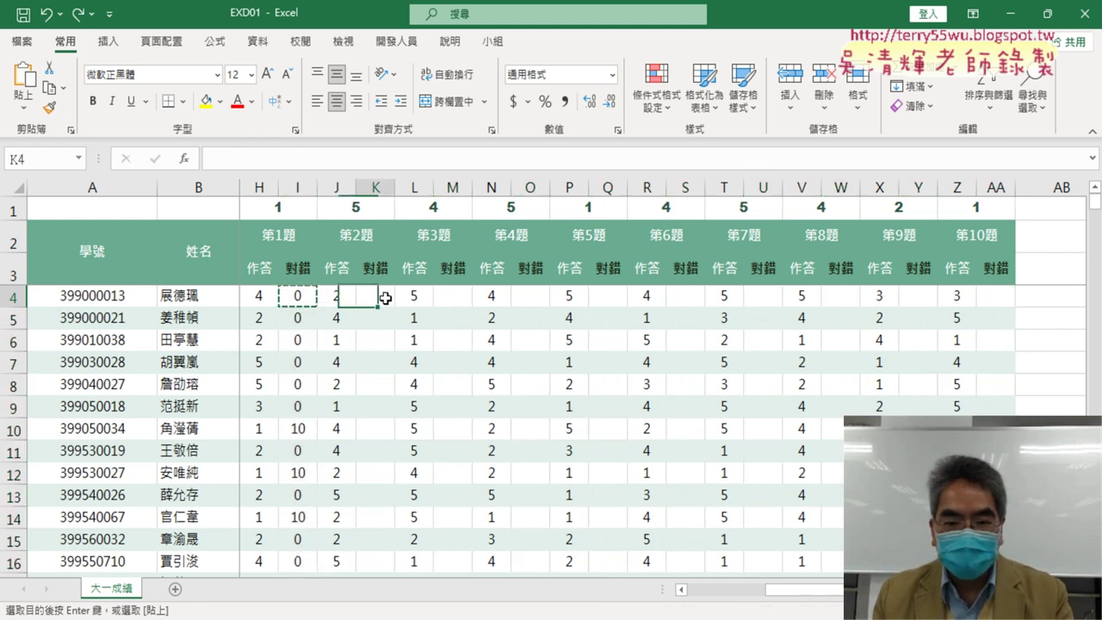
{"action": "key", "text": "ctrl+v"}
{"action": "double_click", "coordinate": [395, 307]}
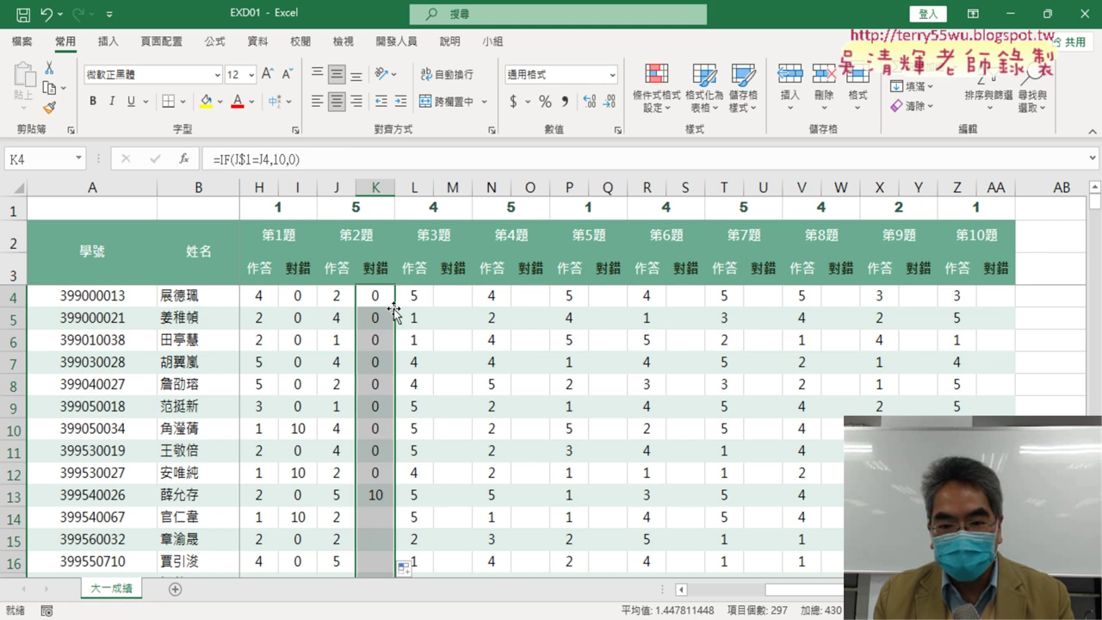
{"action": "left_click", "coordinate": [452, 299]}
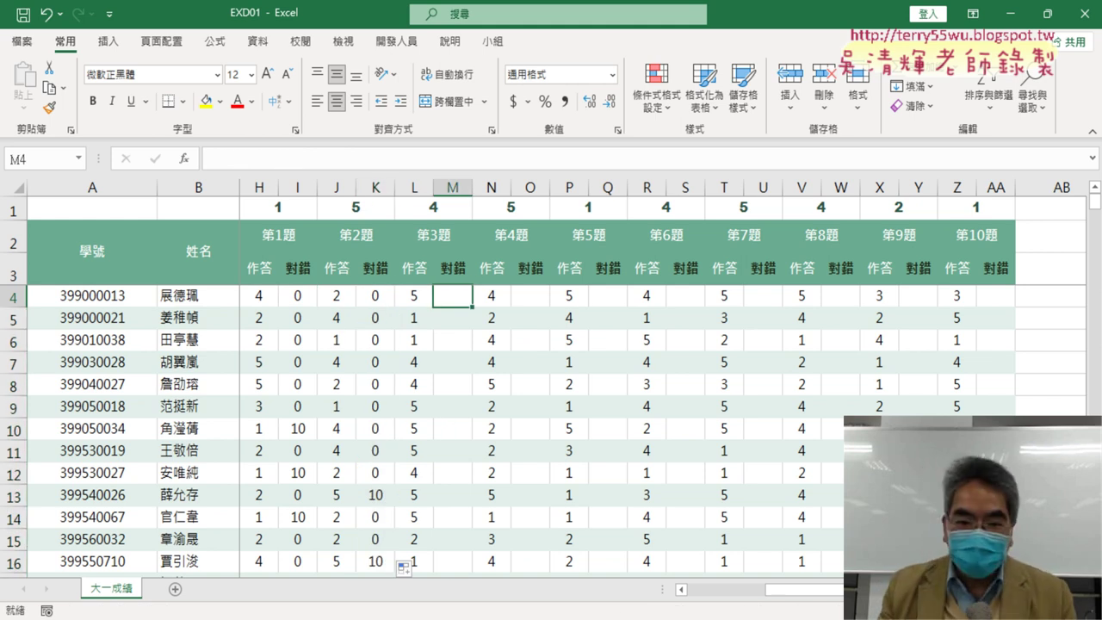
{"action": "key", "text": "ctrl+z"}
{"action": "key", "text": "ctrl+z"}
{"action": "left_click", "coordinate": [297, 295]}
{"action": "key", "text": "ctrl+c"}
{"action": "left_click", "coordinate": [375, 295]}
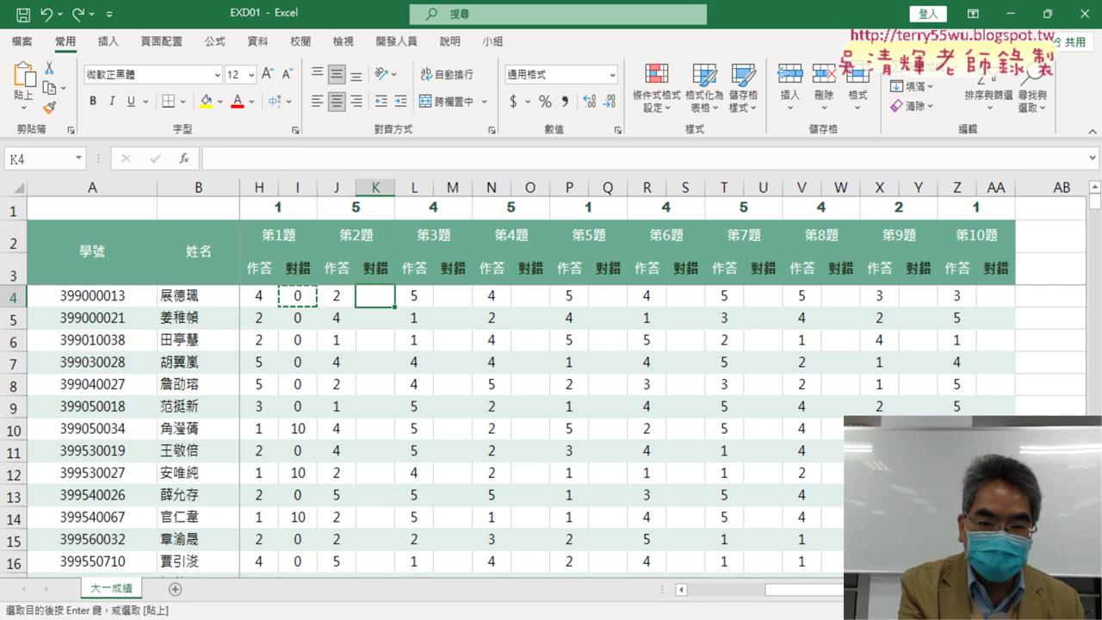
Step: Select the 第1題 作答 answers from H4 down to row 300
{"action": "left_click", "coordinate": [262, 298]}
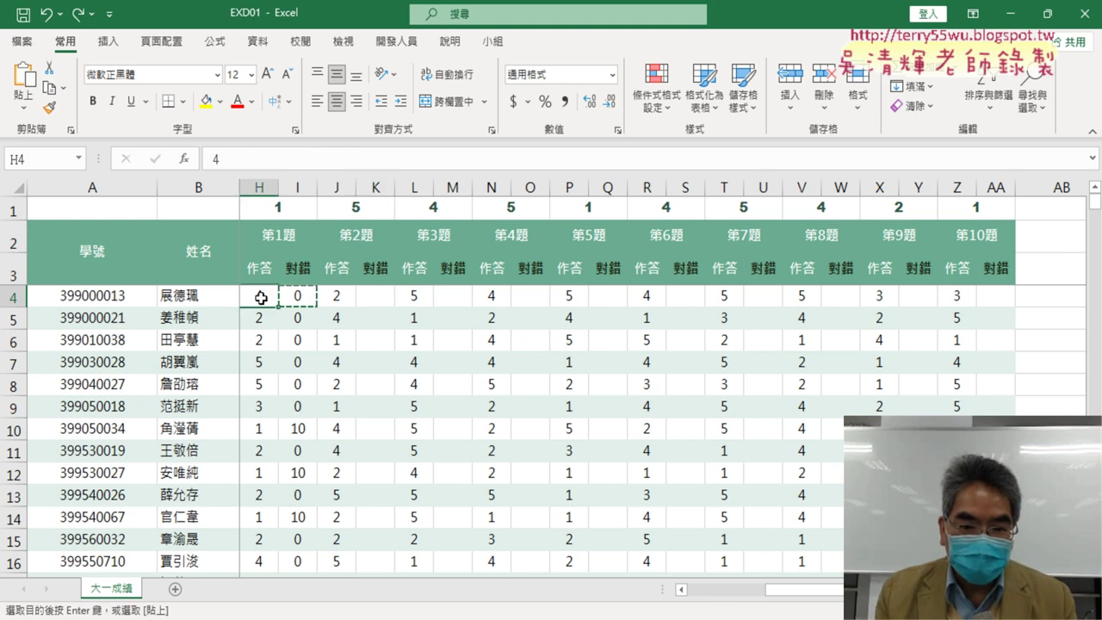
{"action": "key", "text": "ctrl+shift+Down"}
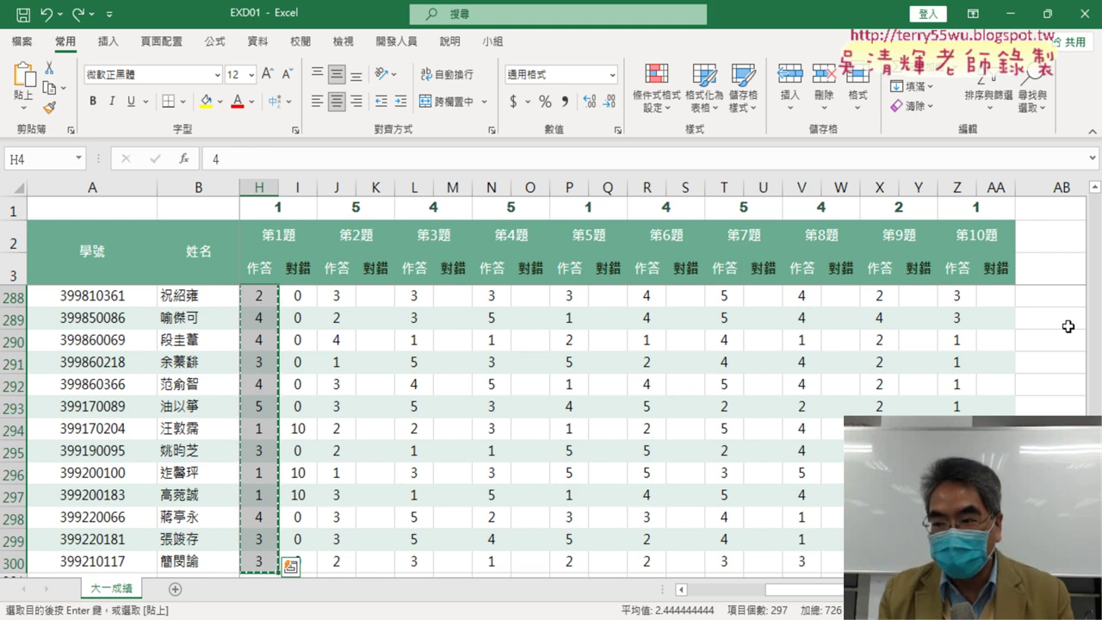
{"action": "key", "text": "ctrl+BackSpace"}
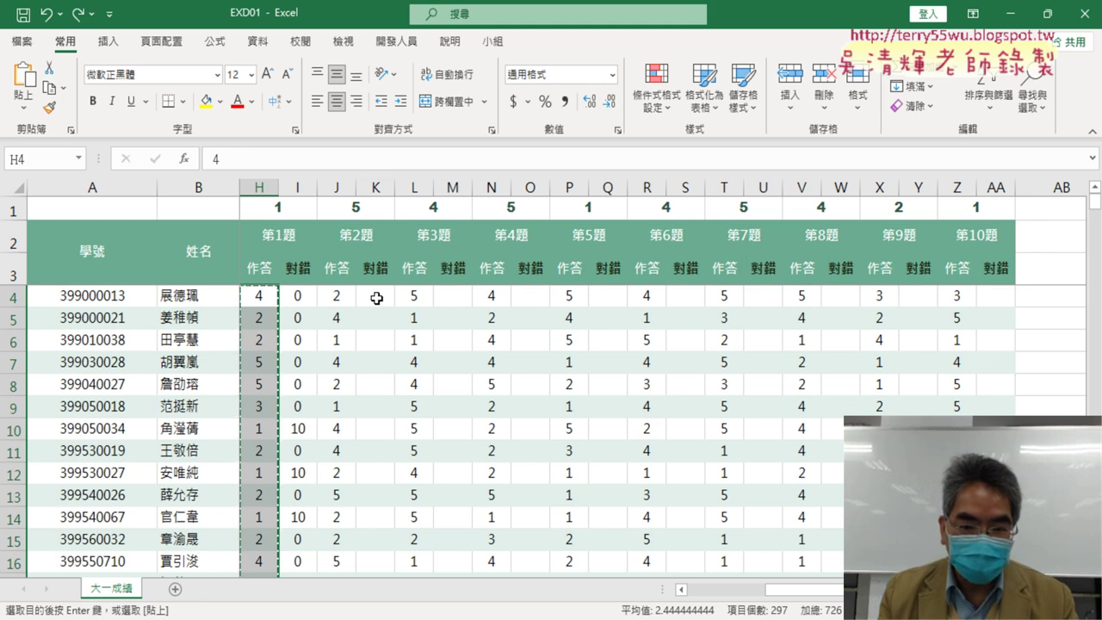
Step: Paste them into row 4 of every 對錯 column from 第2題 through 第10題
{"action": "left_click", "coordinate": [376, 297], "text": "ctrl"}
{"action": "left_click", "coordinate": [450, 299], "text": "ctrl"}
{"action": "left_click", "coordinate": [525, 294], "text": "ctrl"}
{"action": "left_click", "coordinate": [613, 295], "text": "ctrl"}
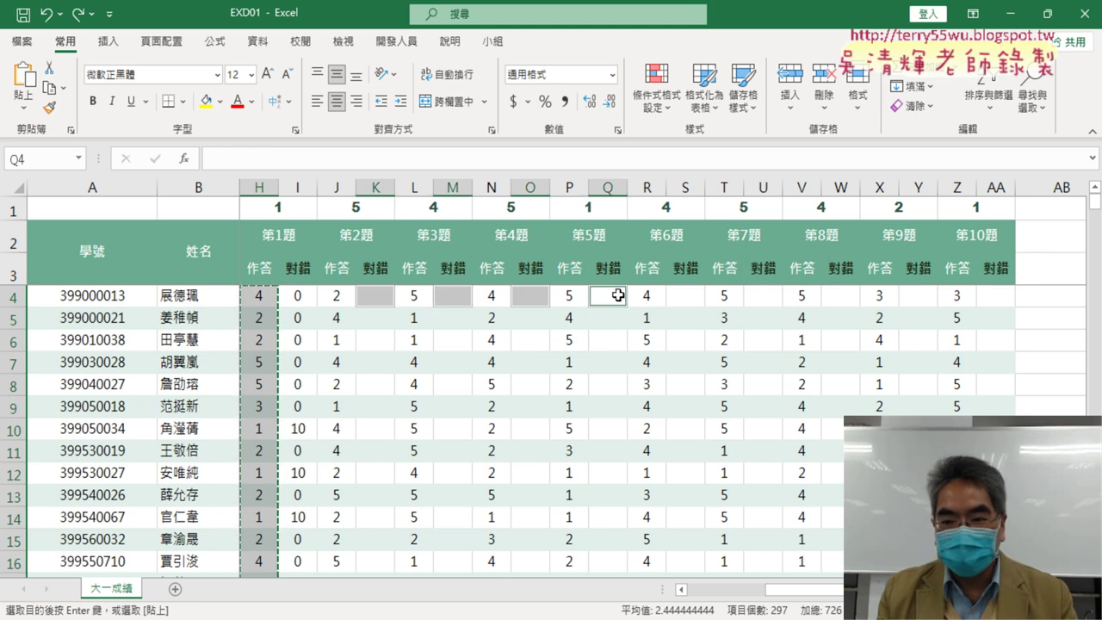
{"action": "left_click", "coordinate": [678, 294], "text": "ctrl"}
{"action": "left_click", "coordinate": [766, 294], "text": "ctrl"}
{"action": "left_click", "coordinate": [852, 298], "text": "ctrl"}
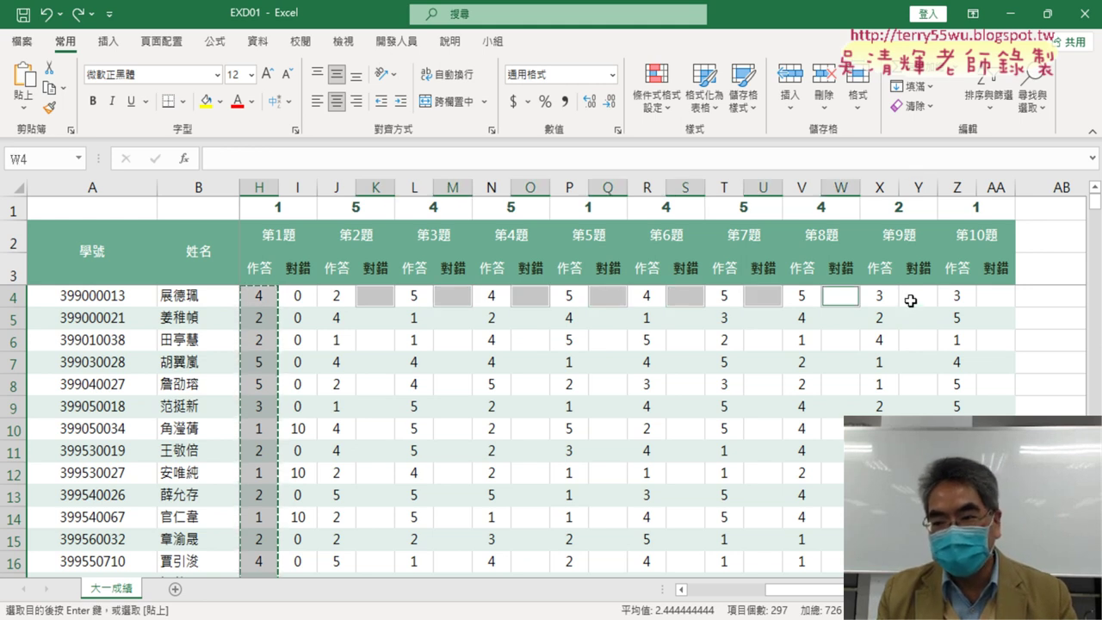
{"action": "left_click", "coordinate": [911, 298], "text": "ctrl"}
{"action": "left_click", "coordinate": [1004, 297], "text": "ctrl"}
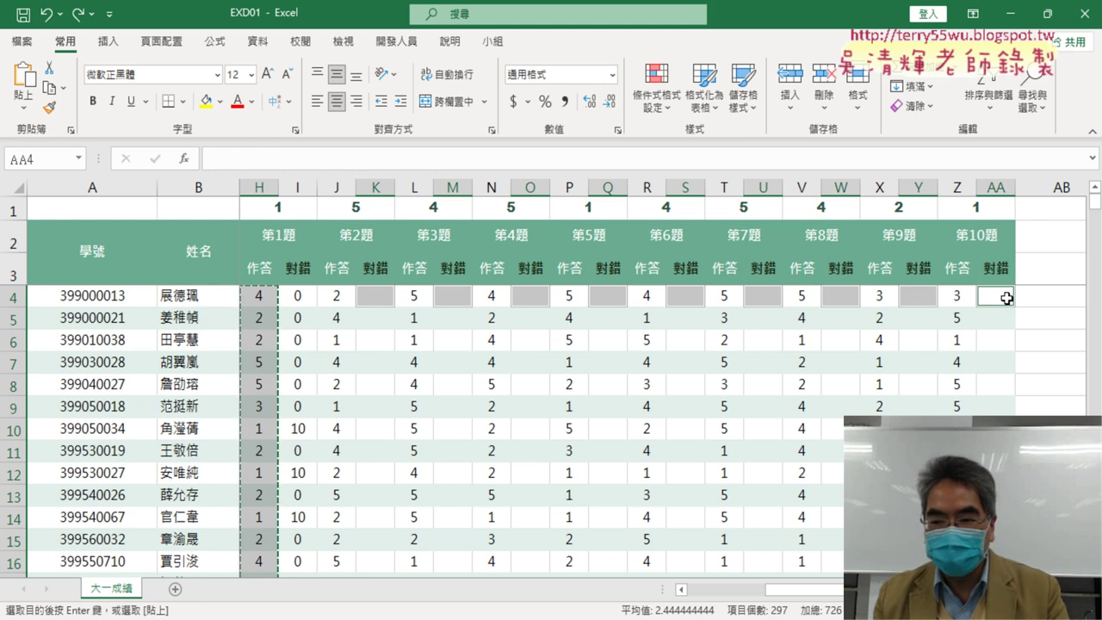
{"action": "key", "text": "ctrl+v"}
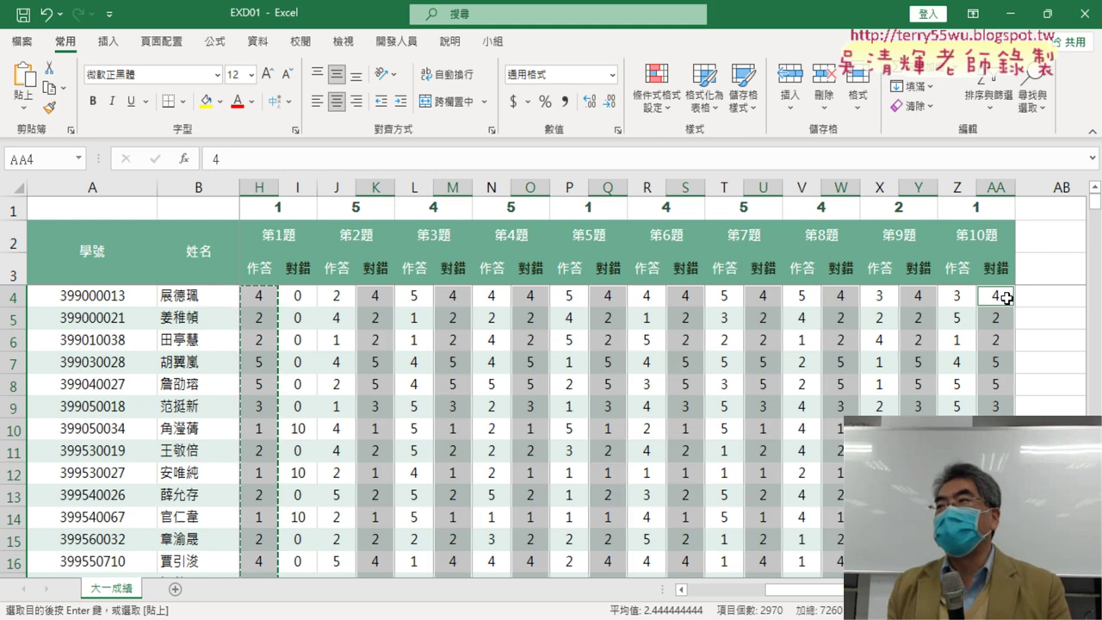